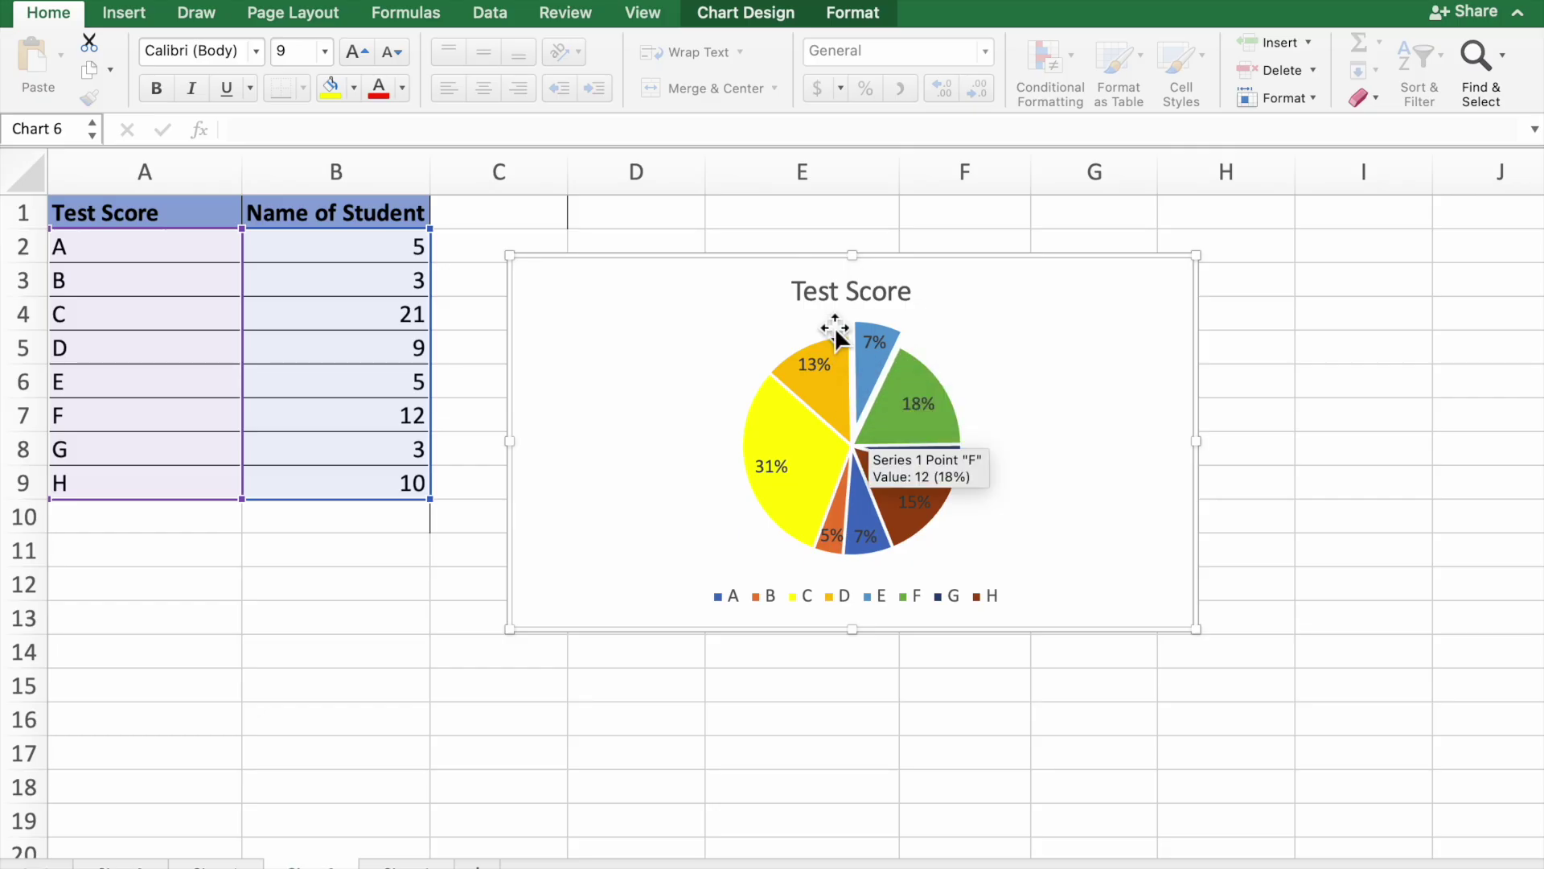
pyautogui.click(873, 379)
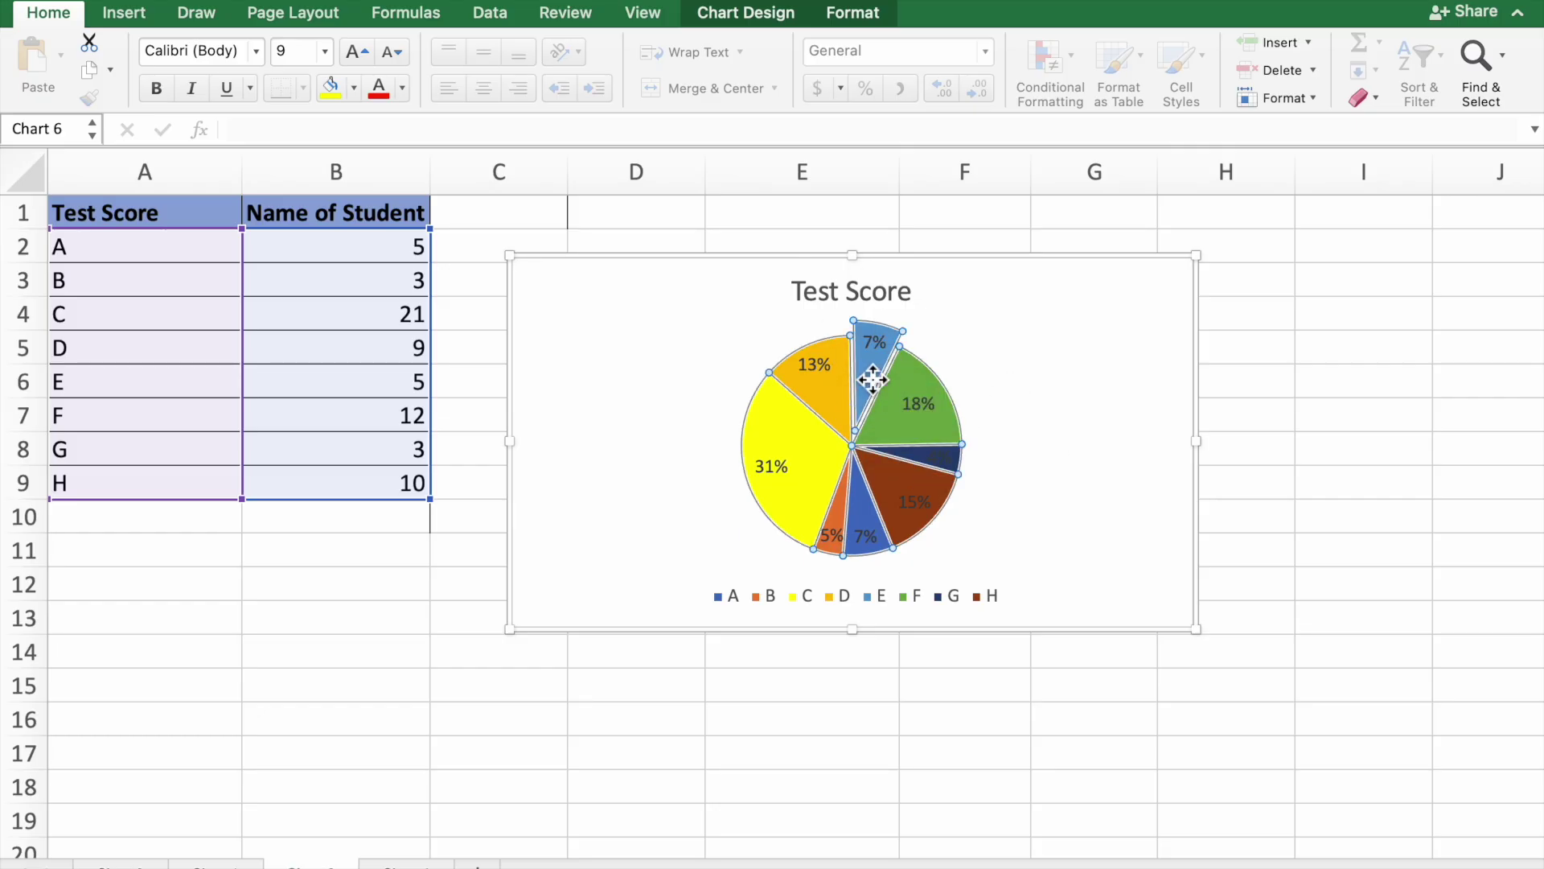
pyautogui.click(620, 344)
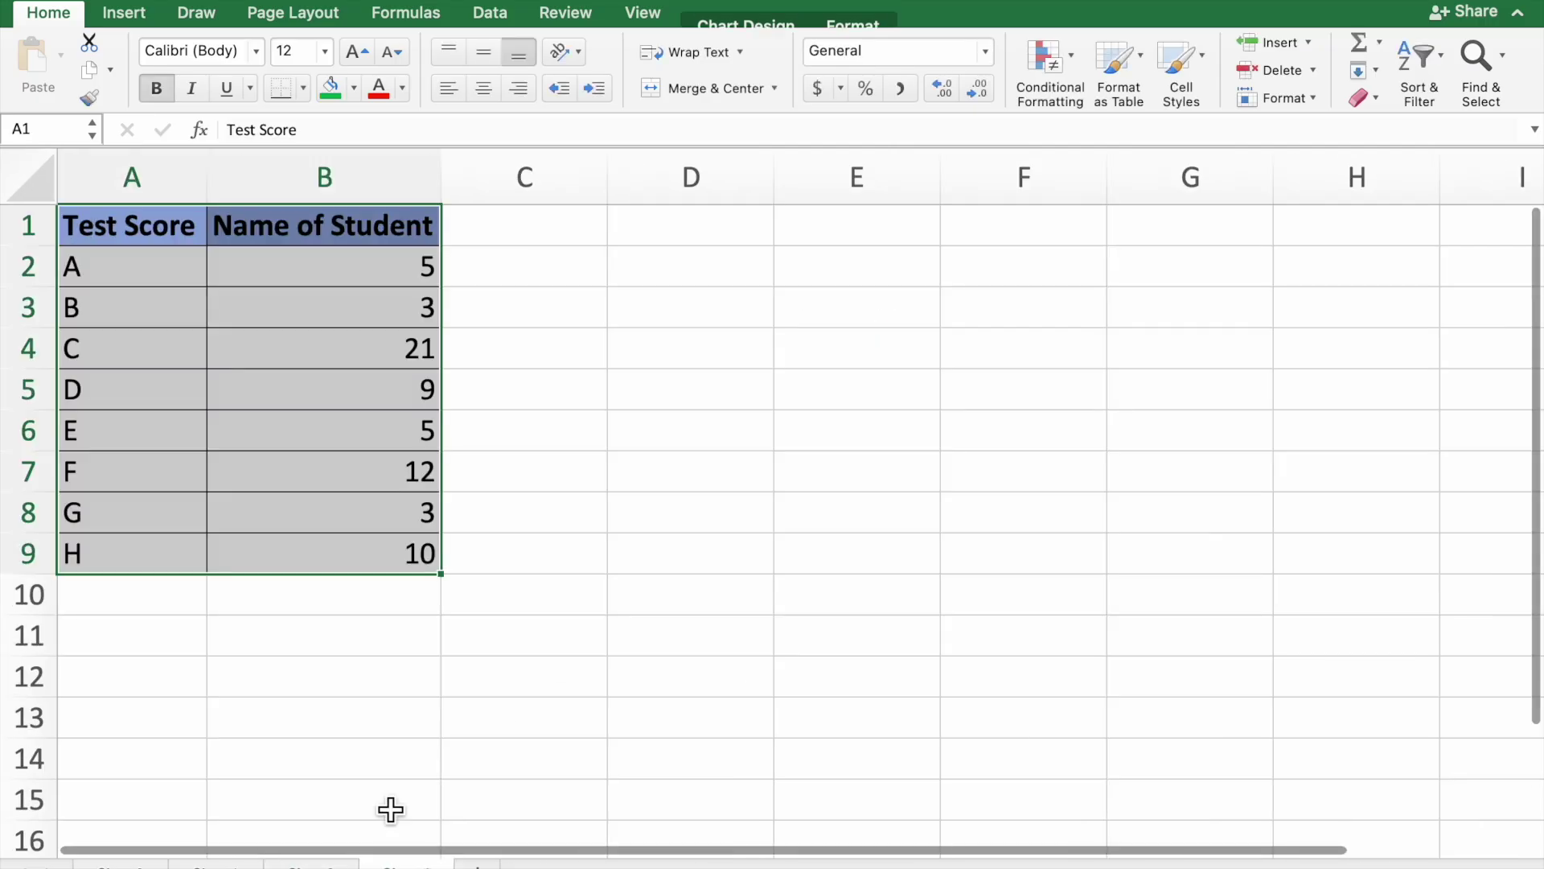
pyautogui.click(294, 266)
pyautogui.moveTo(201, 269); pyautogui.dragTo(349, 562)
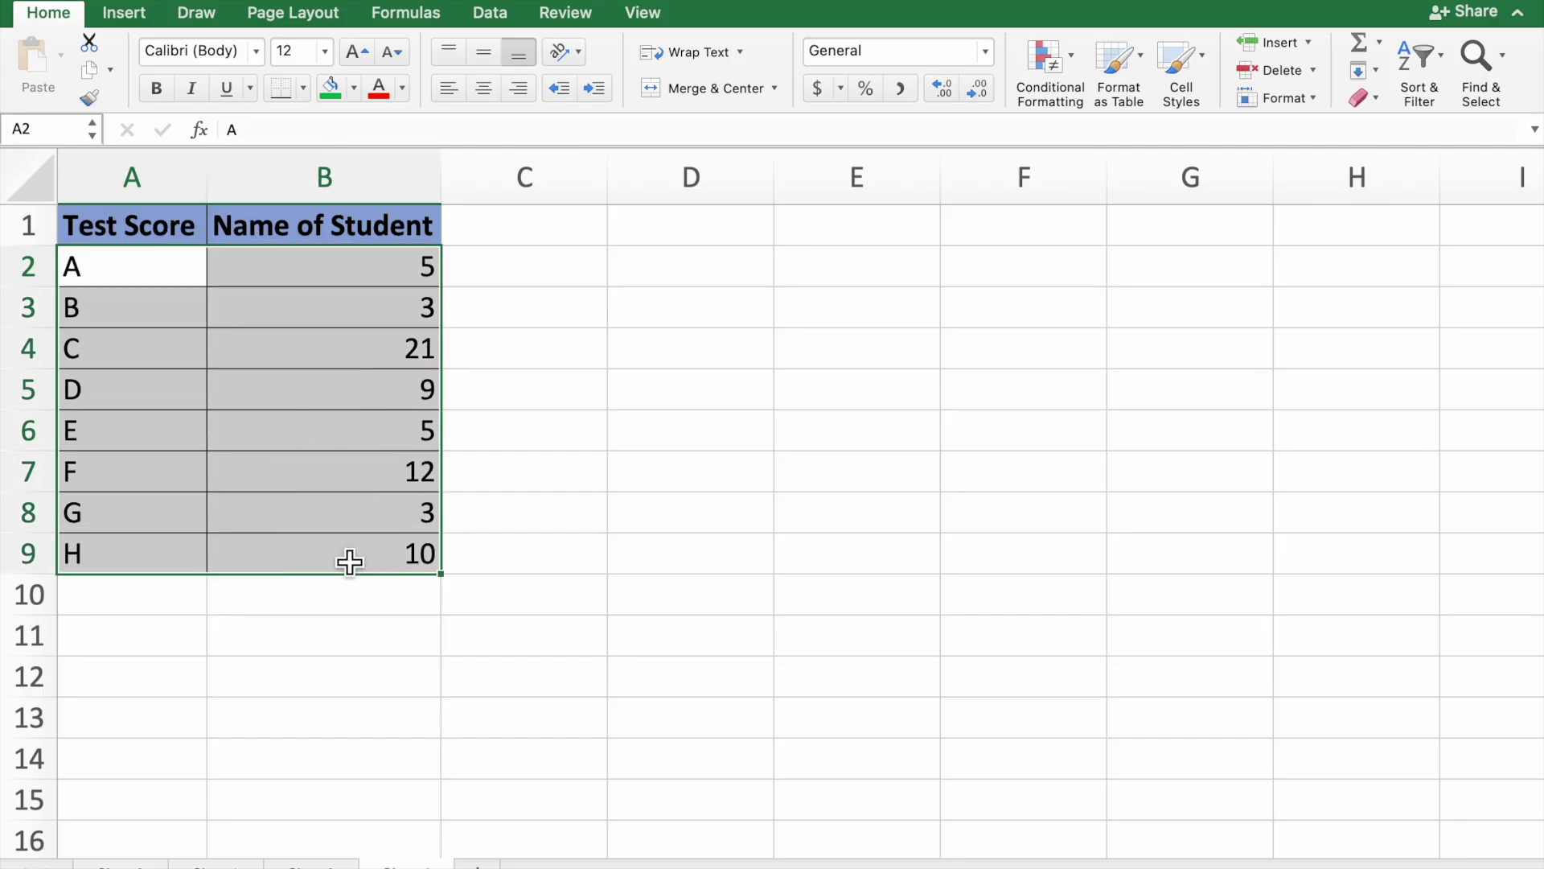
pyautogui.click(588, 565)
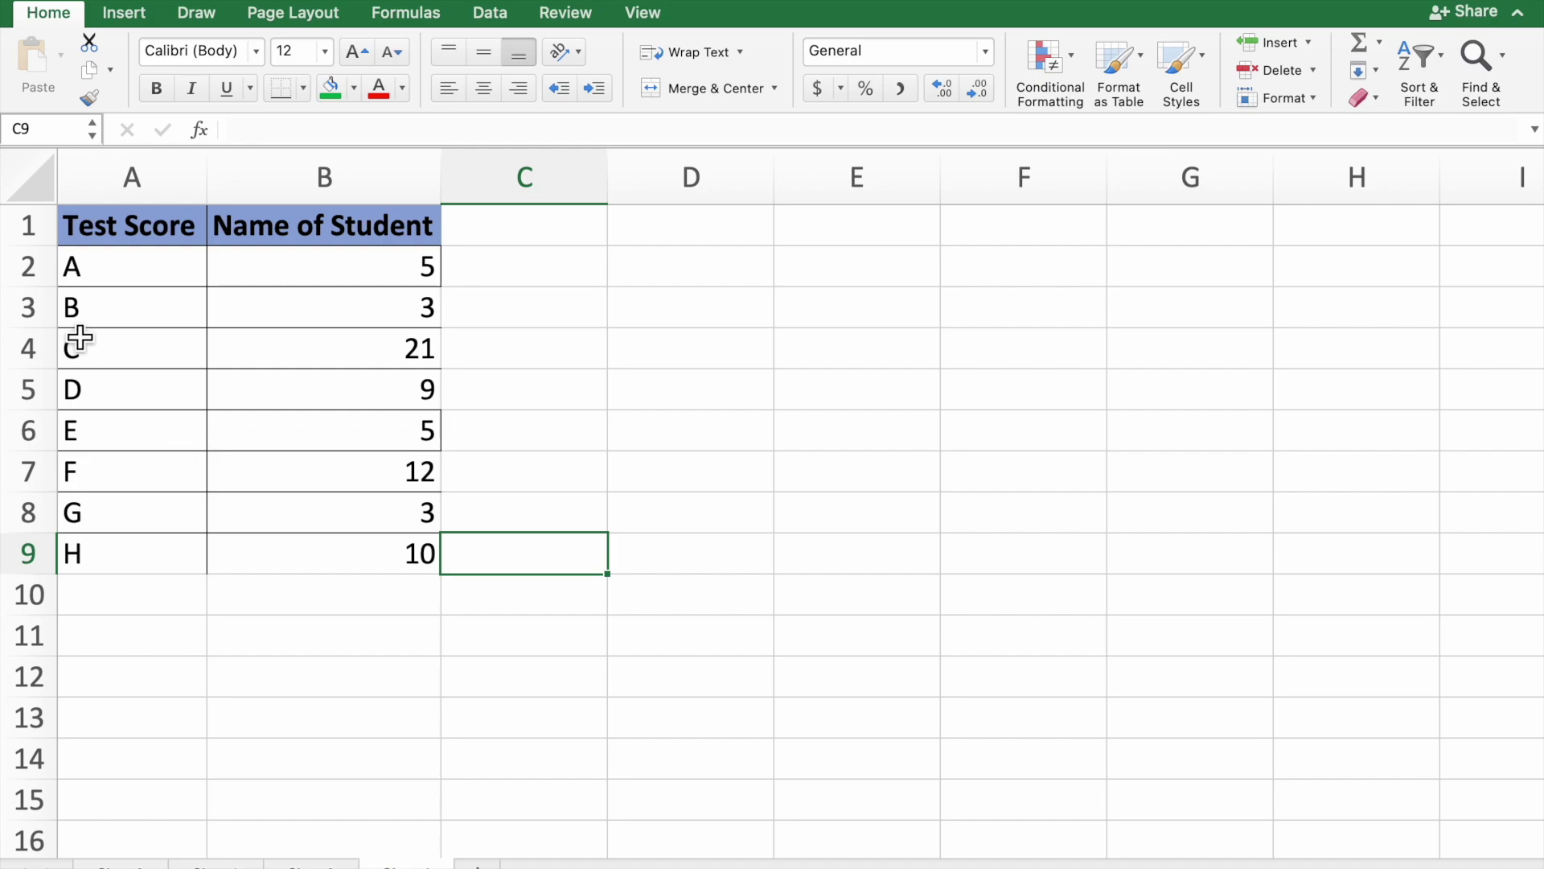
# Insert a basic 2-D pie chart from the score data in A2:B9, leaving out the header row
pyautogui.moveTo(113, 279); pyautogui.dragTo(413, 569)
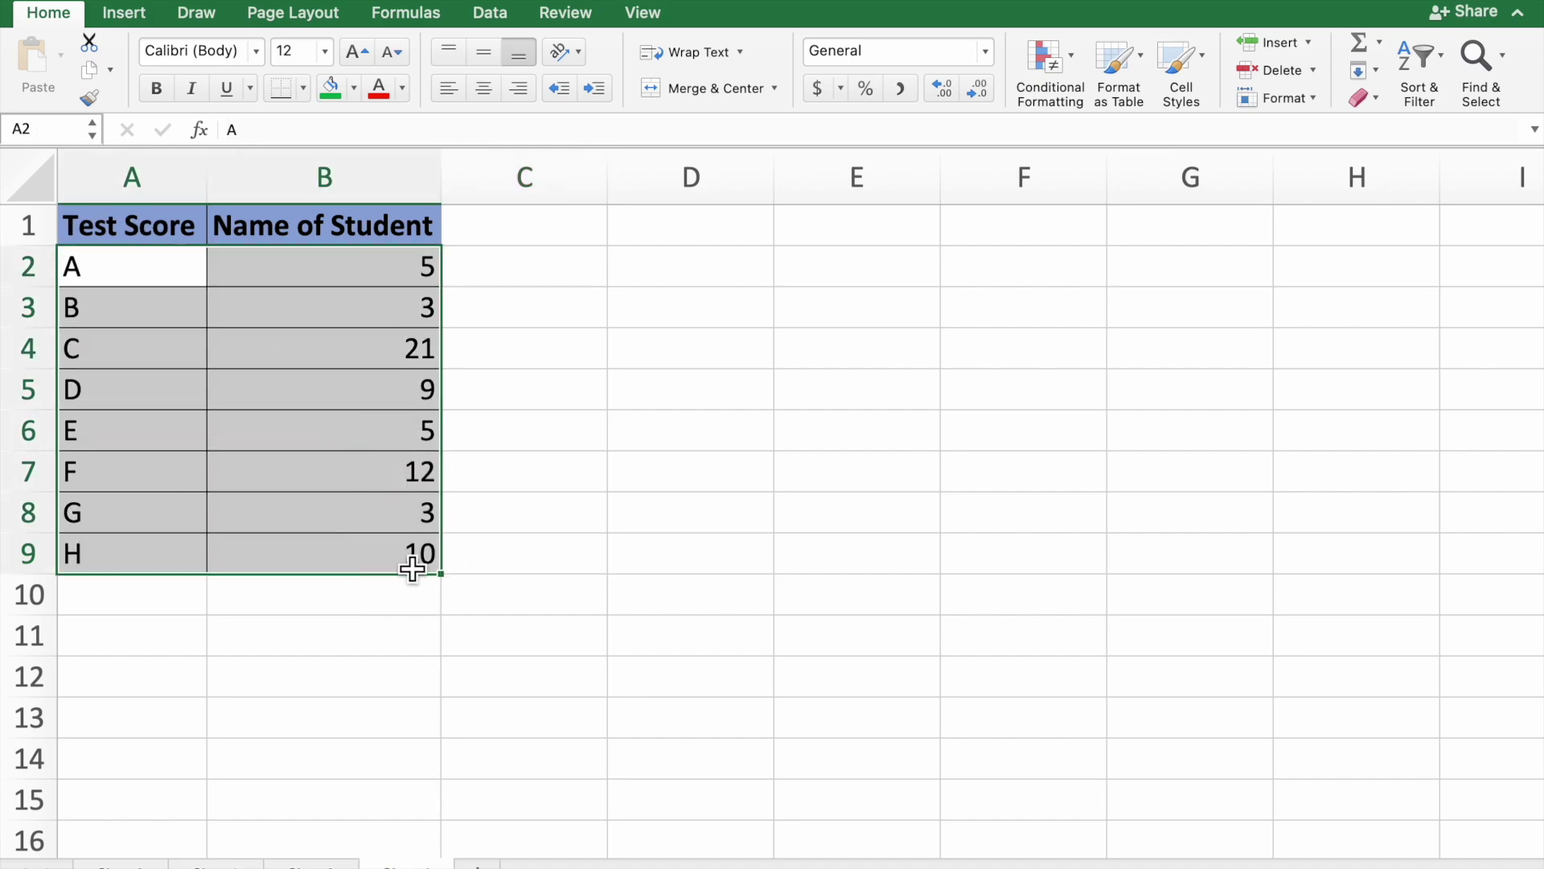
pyautogui.click(132, 16)
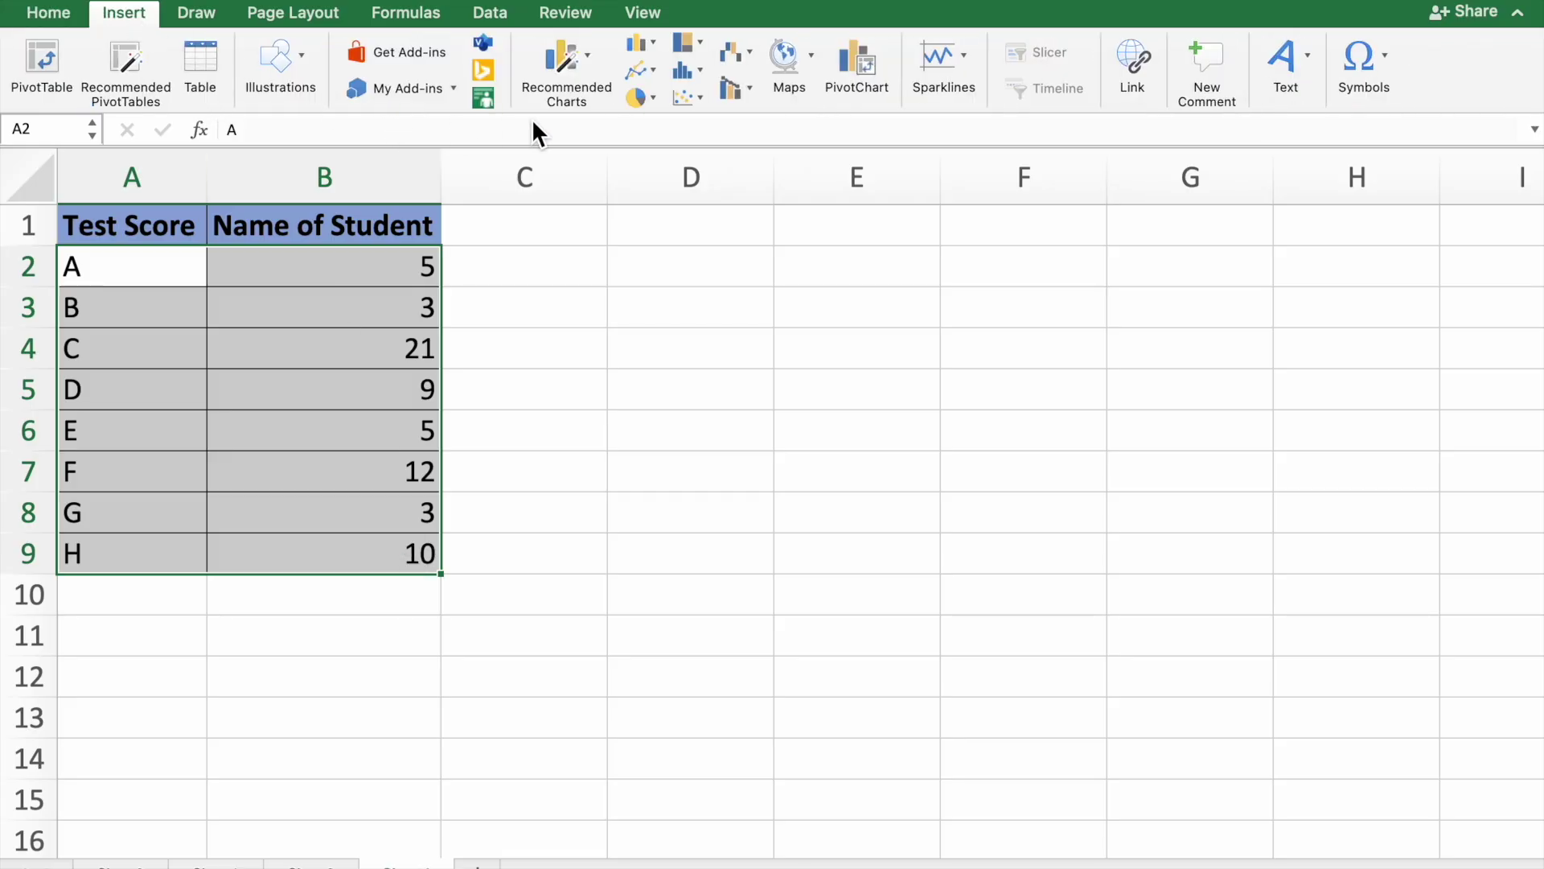
pyautogui.click(649, 104)
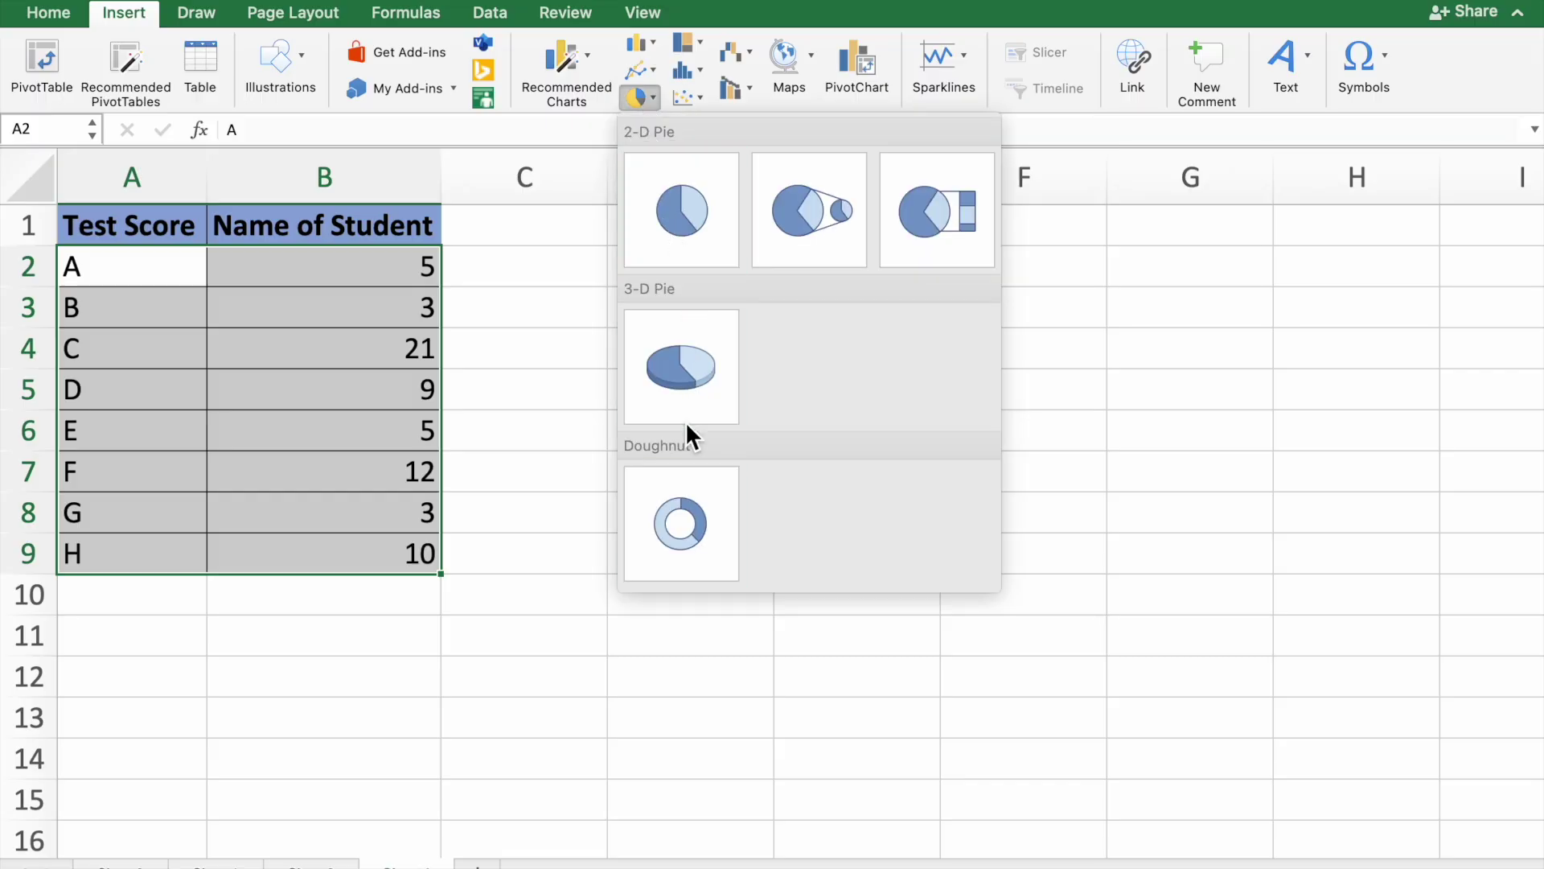
pyautogui.click(689, 219)
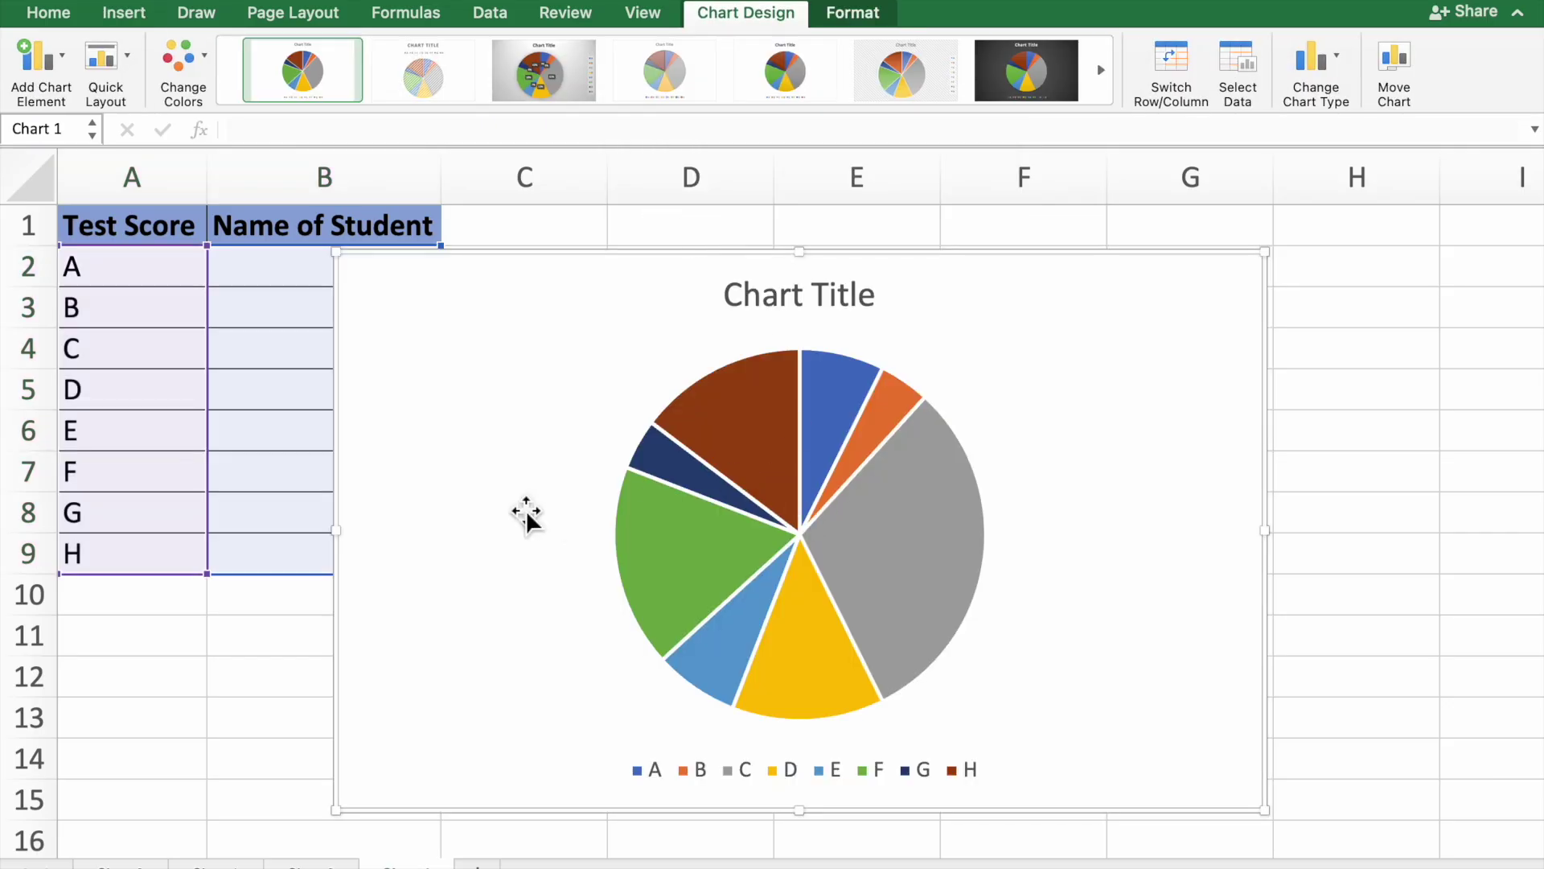
# Shrink the pie chart and move it beside the data table so that it no longer covers column B
pyautogui.moveTo(338, 254); pyautogui.dragTo(484, 387)
pyautogui.moveTo(808, 487); pyautogui.dragTo(829, 316)
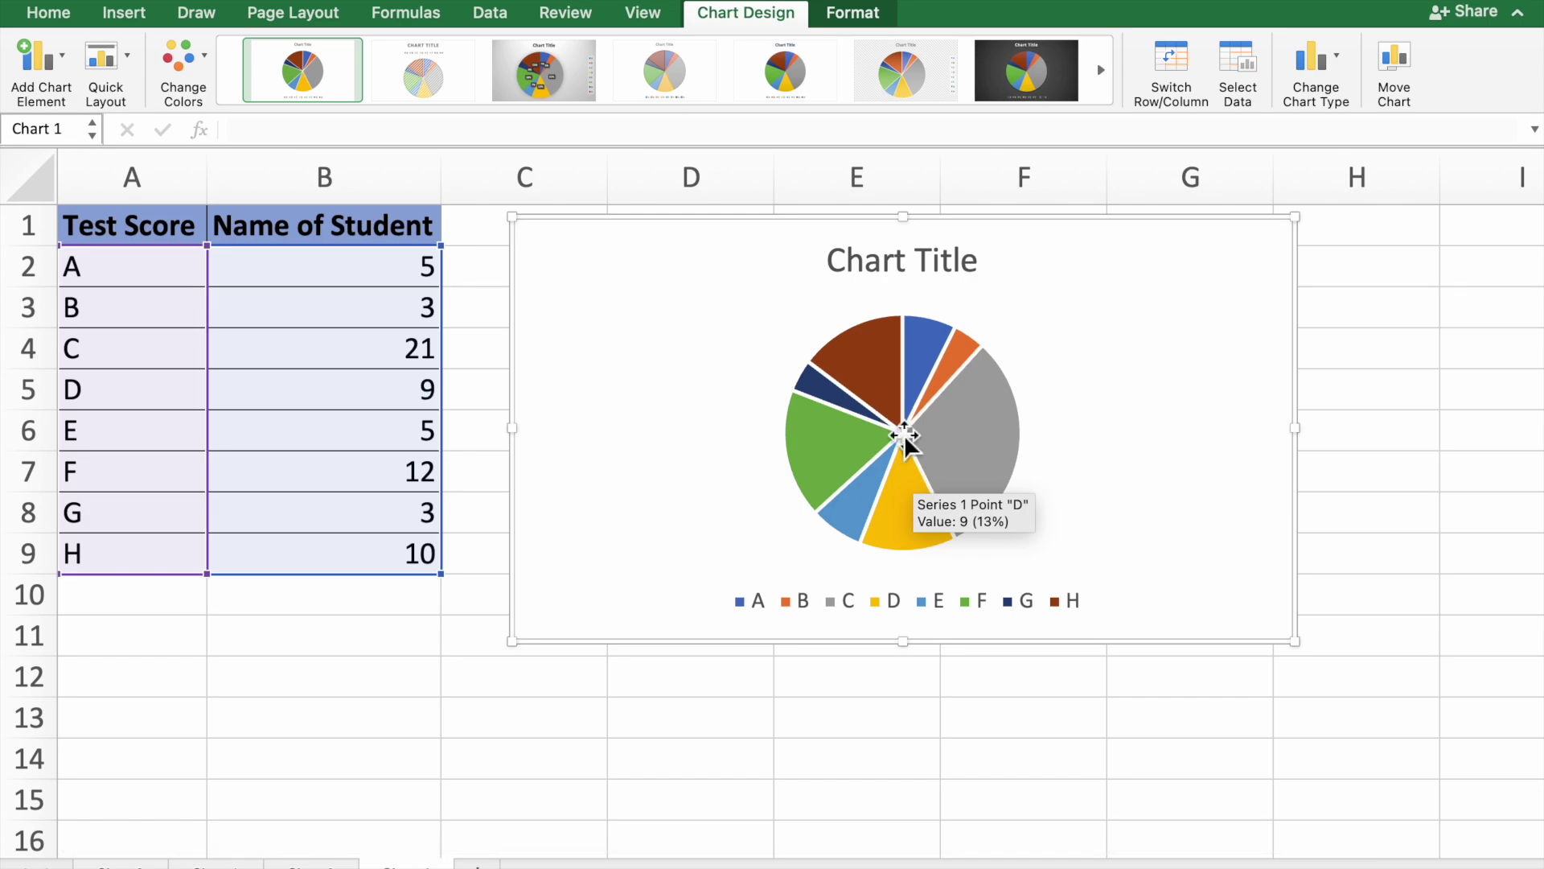
pyautogui.moveTo(936, 443)
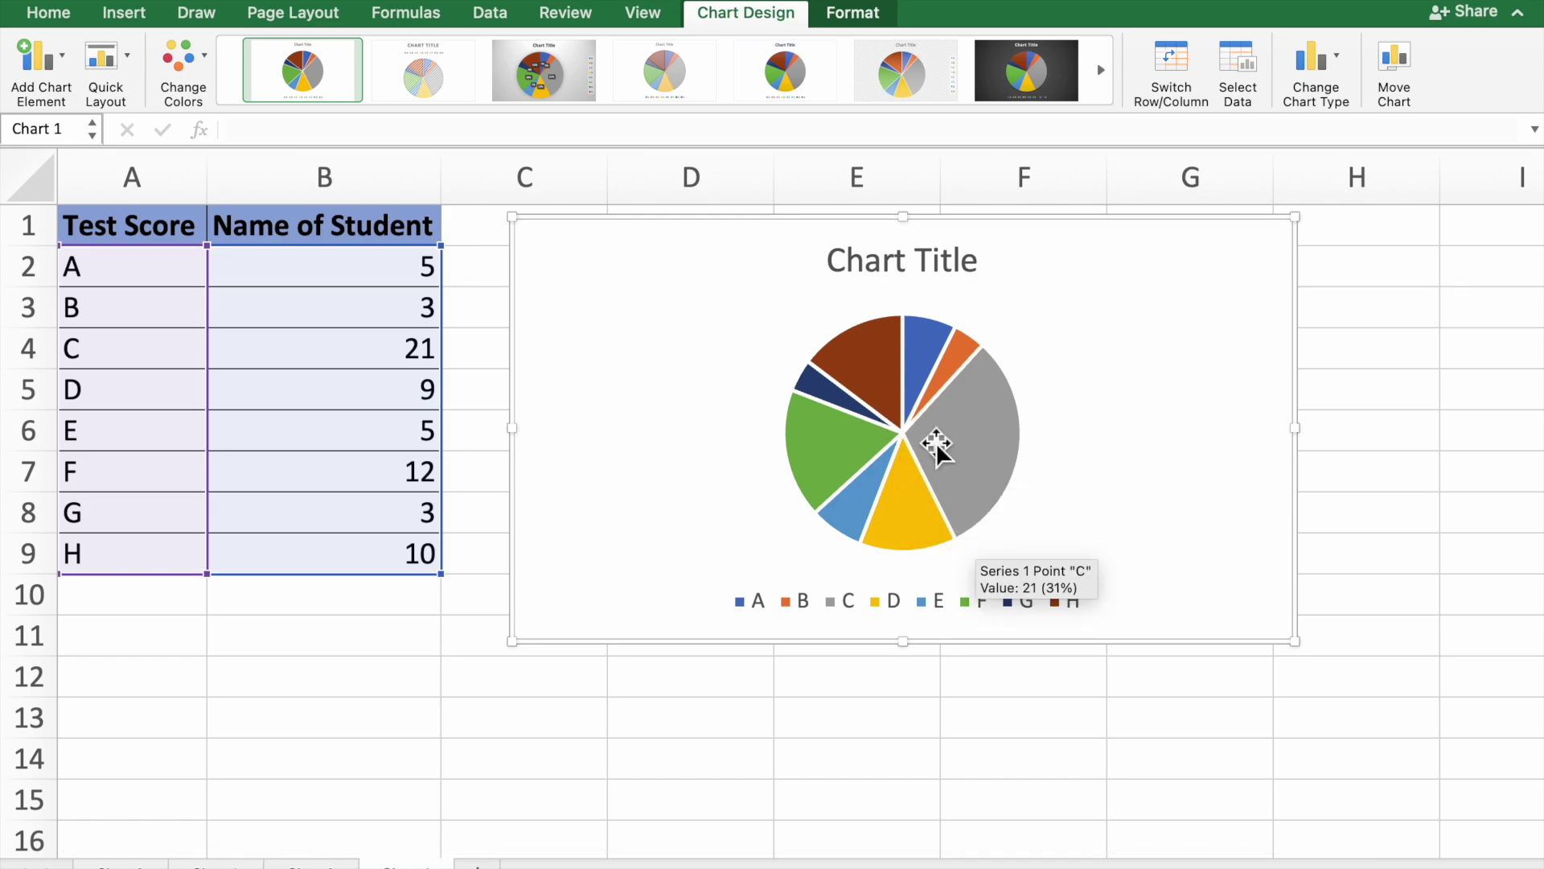
# Add data labels to the pie slices in the Inside End position
pyautogui.click(887, 397)
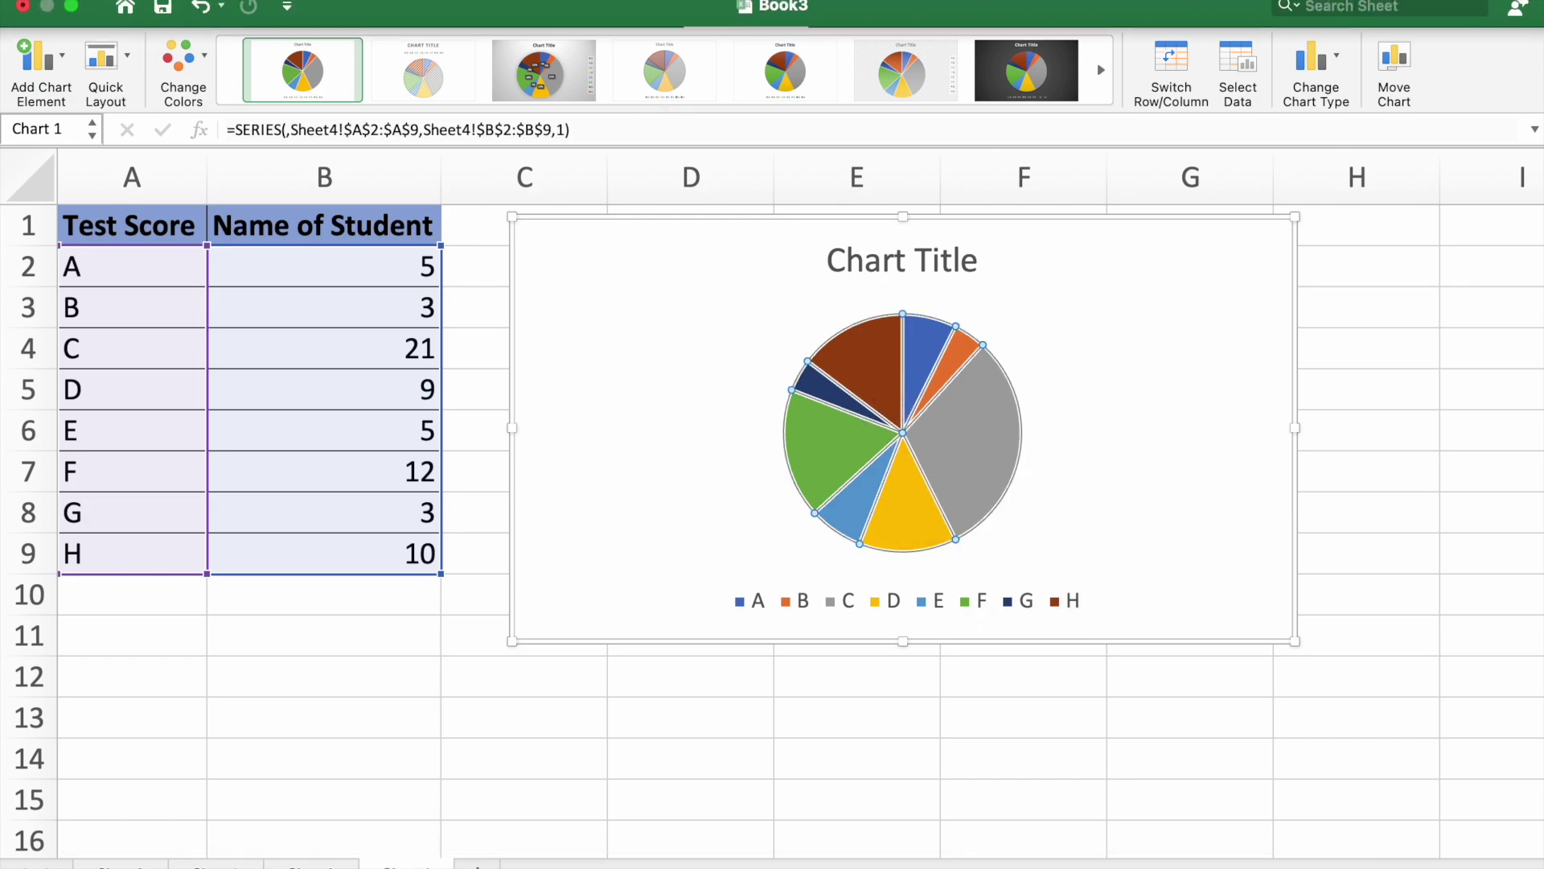
pyautogui.click(59, 66)
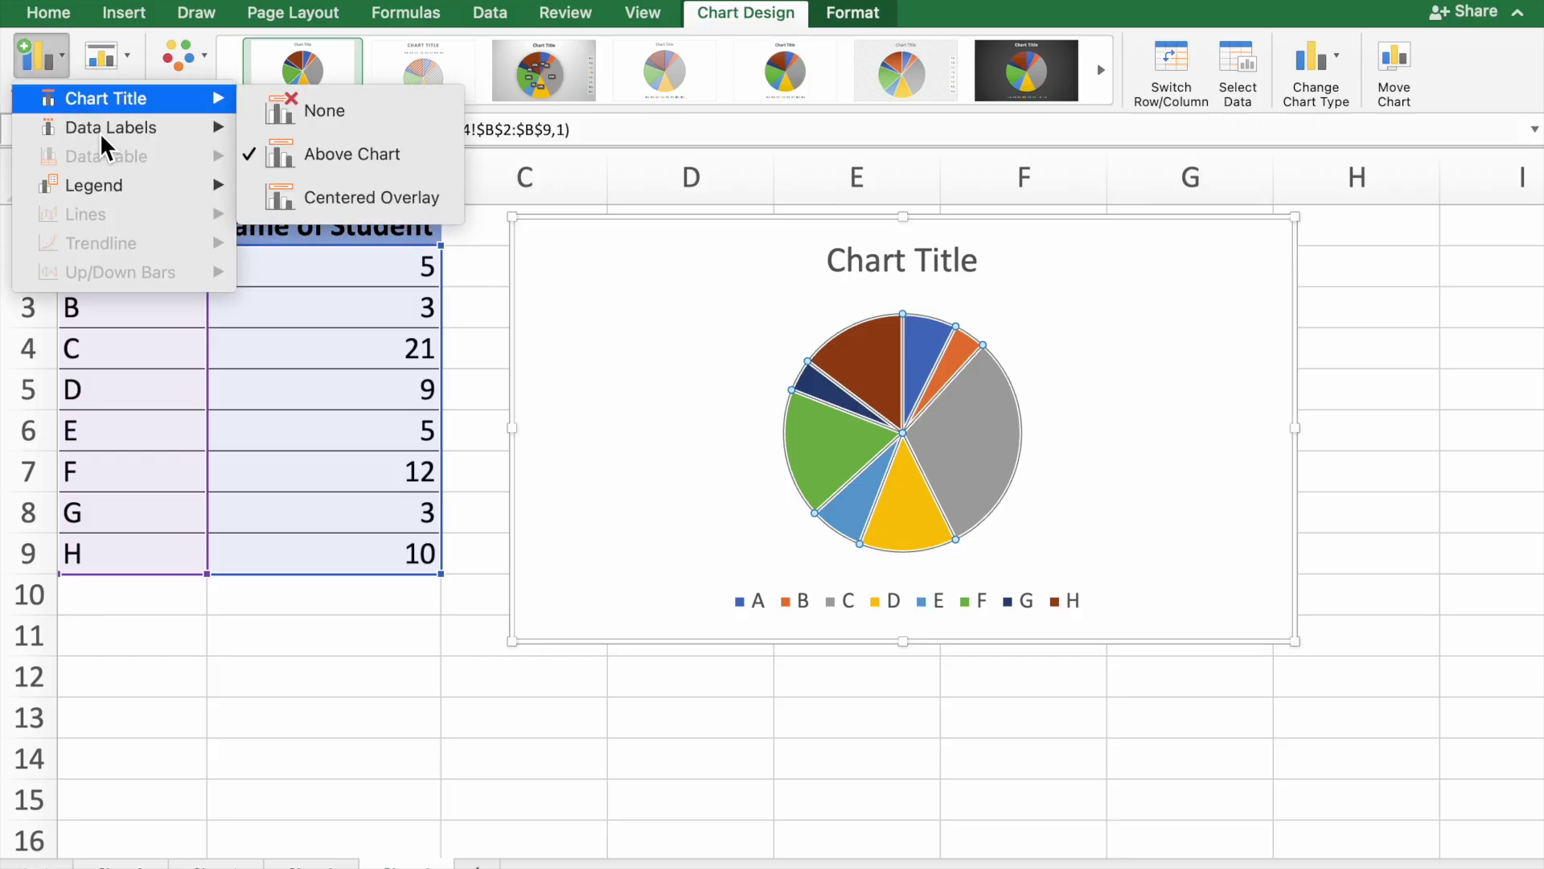
pyautogui.moveTo(143, 133)
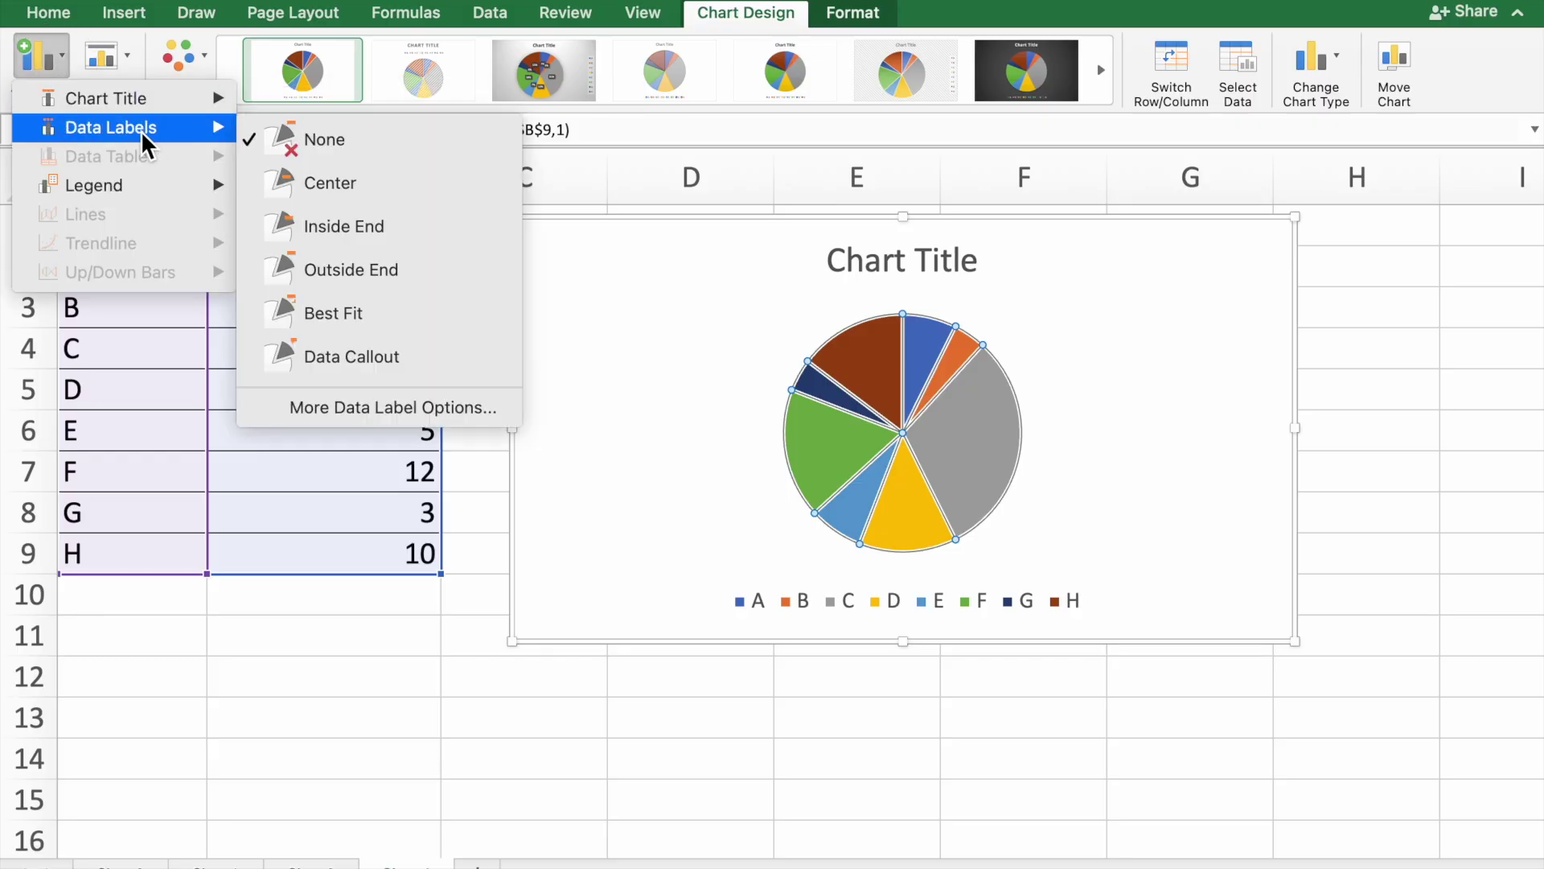
pyautogui.click(314, 231)
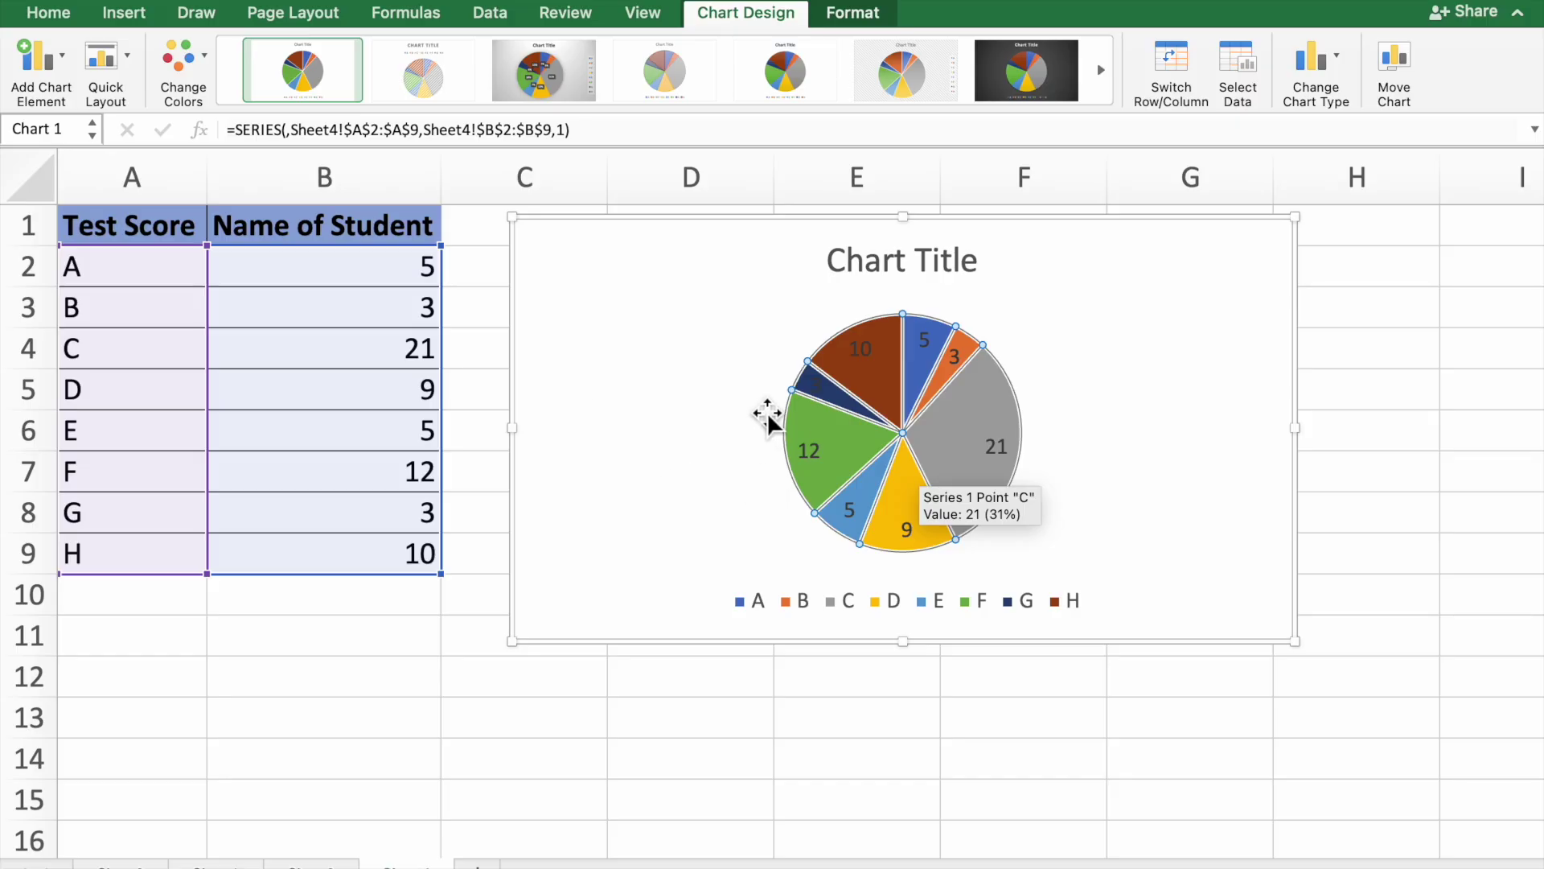
pyautogui.press('Escape')
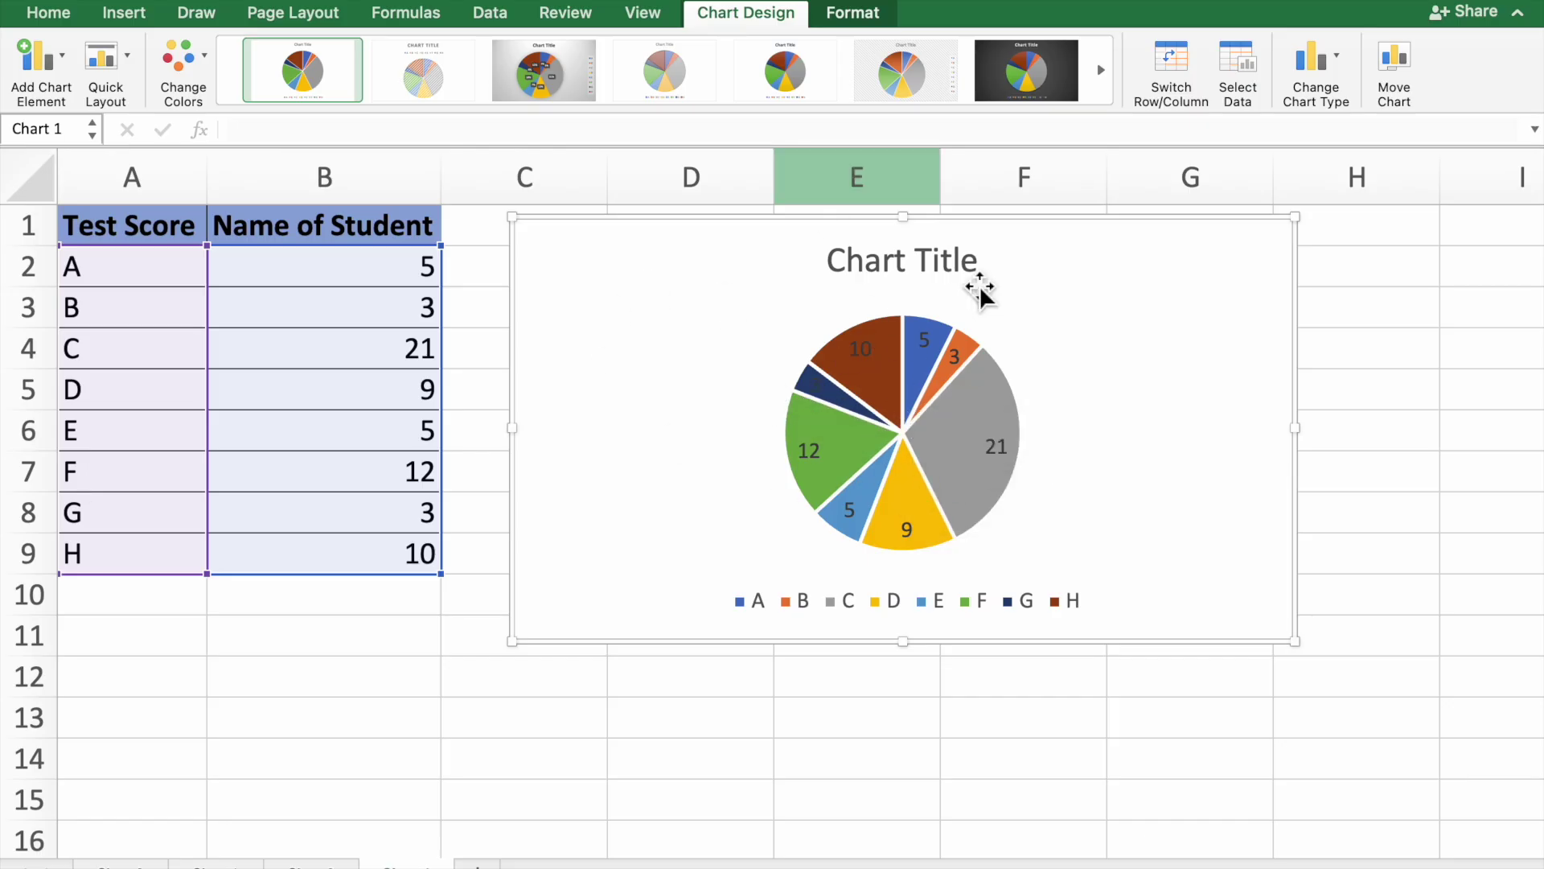
# Make the pie's data labels show percentages instead of values, and turn off their leader lines
pyautogui.click(868, 379)
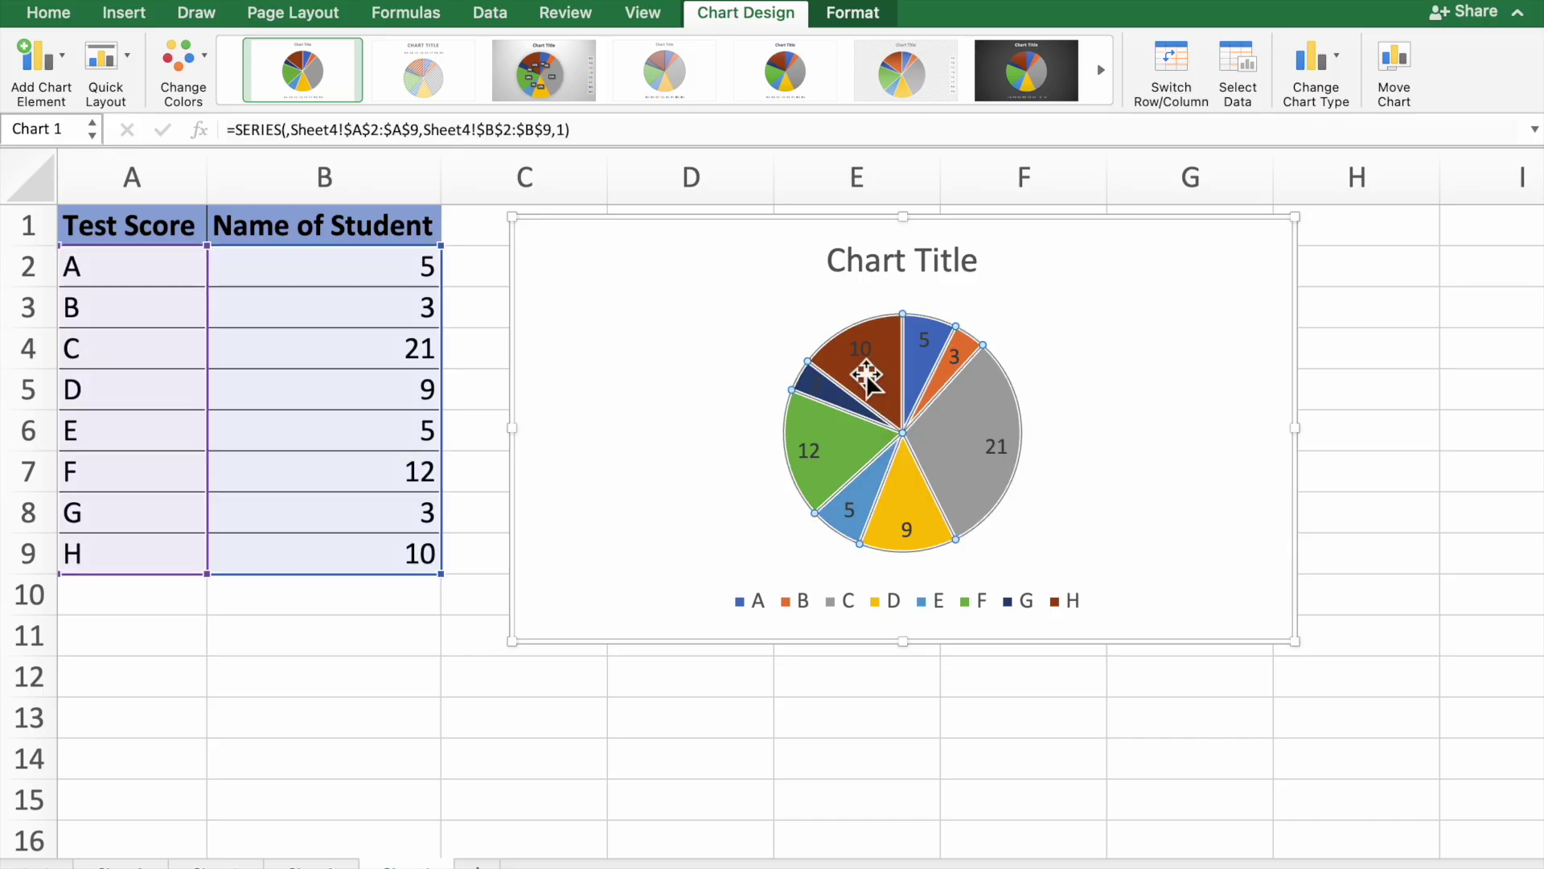
pyautogui.rightClick(867, 375)
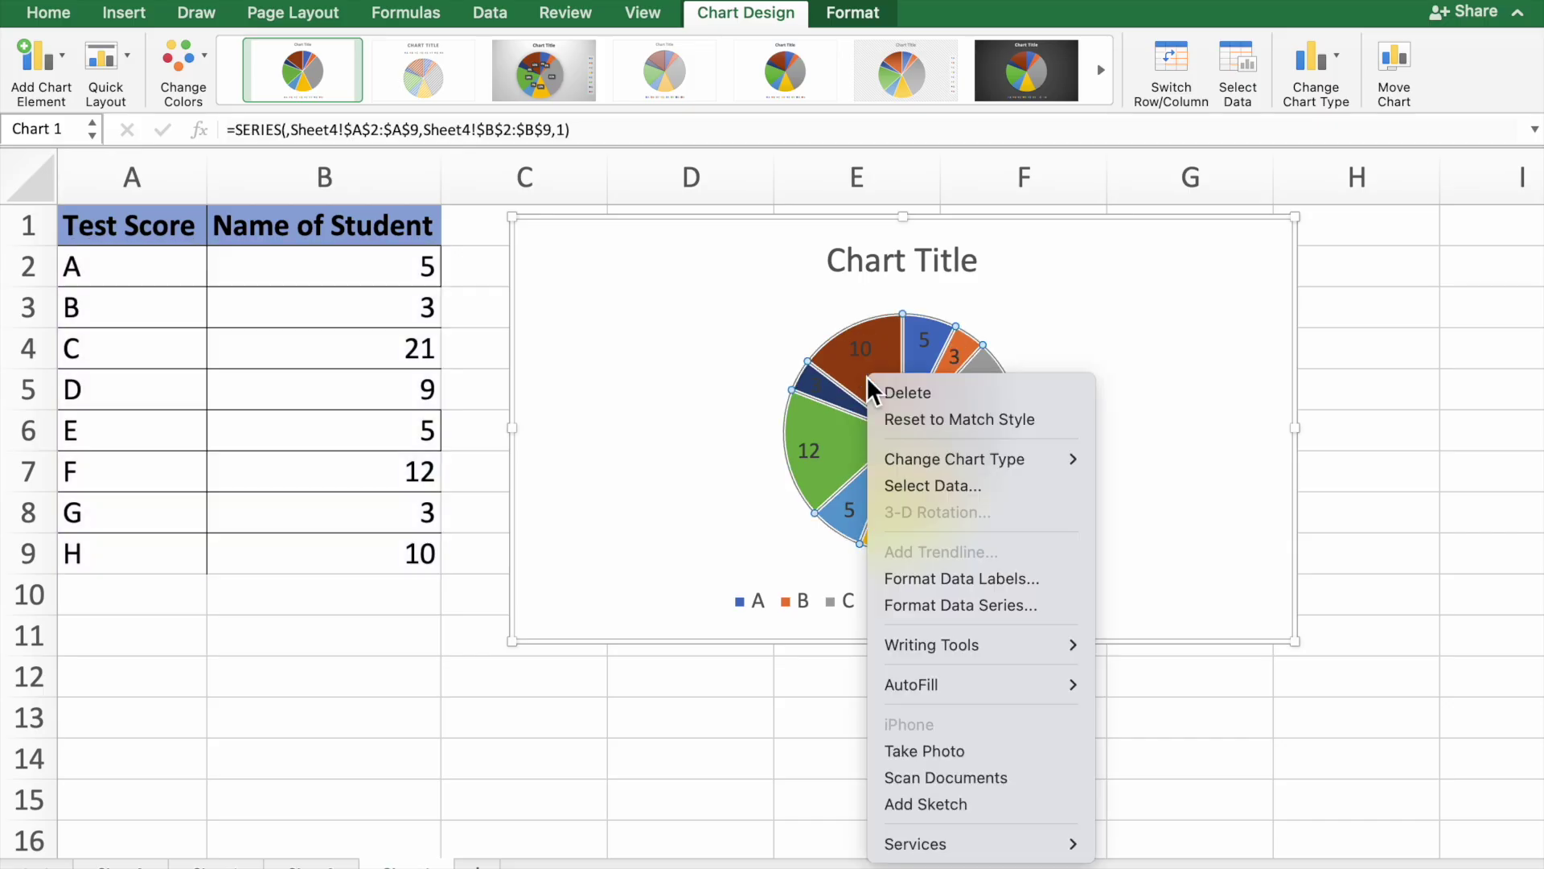
pyautogui.click(967, 586)
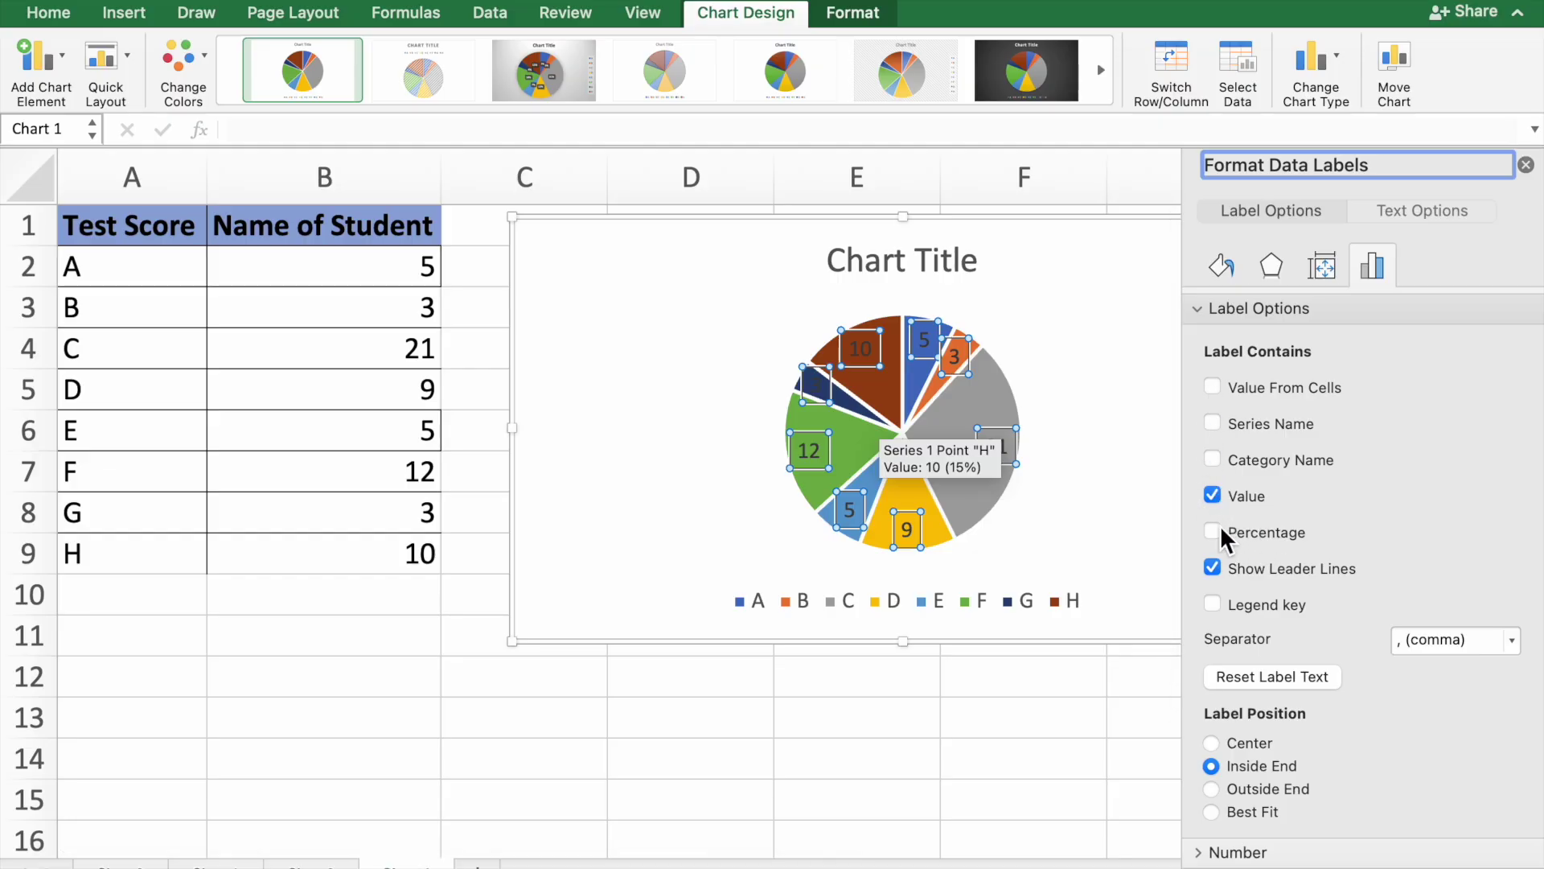
pyautogui.click(1213, 497)
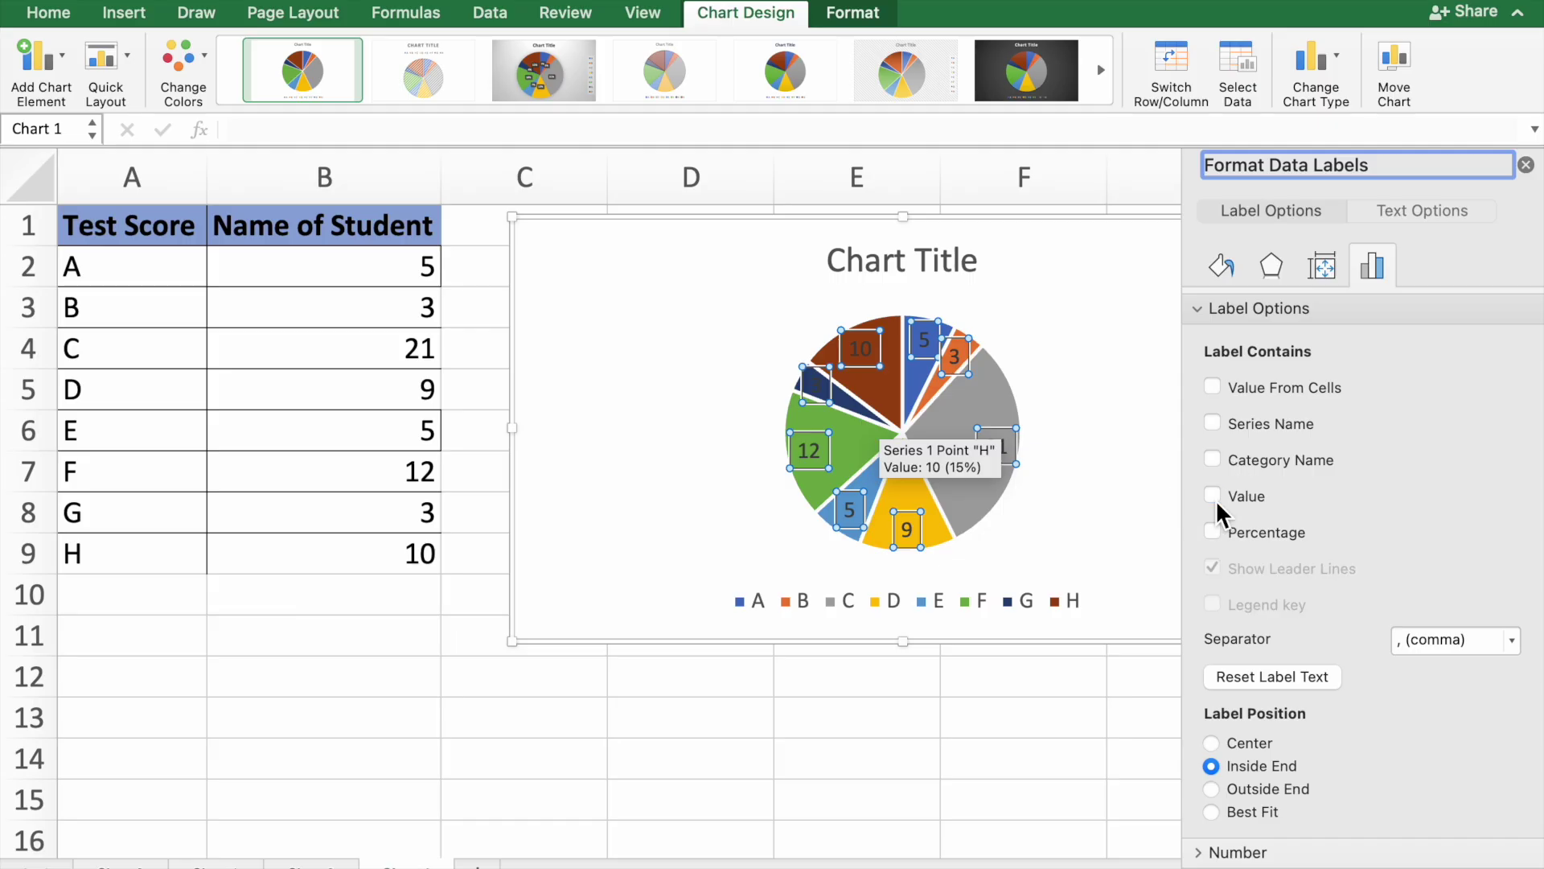
pyautogui.click(1213, 530)
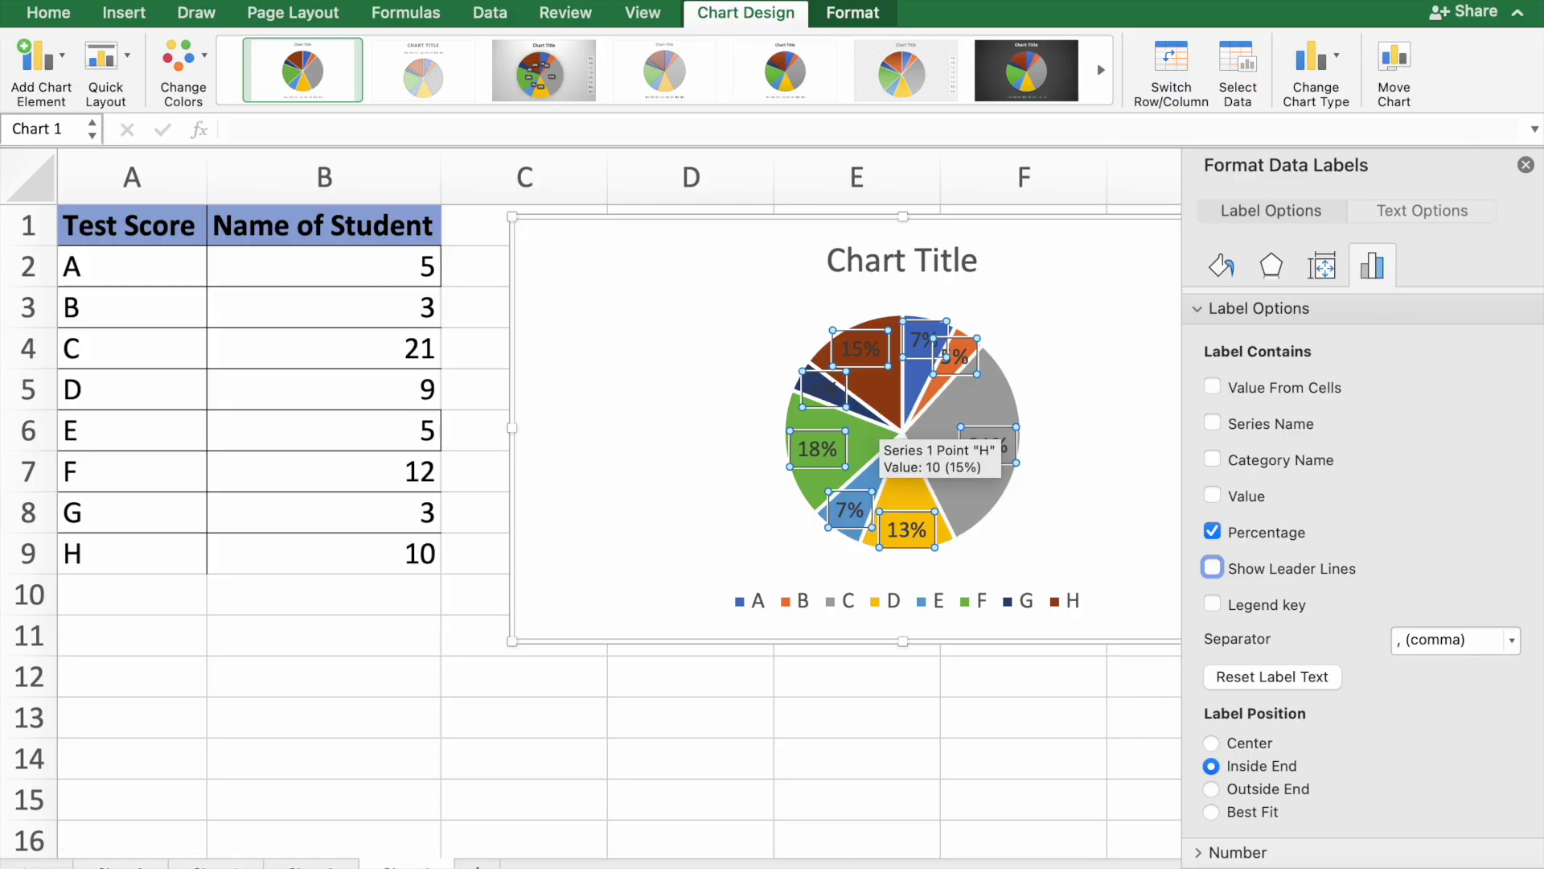
pyautogui.click(1526, 165)
pyautogui.click(1252, 327)
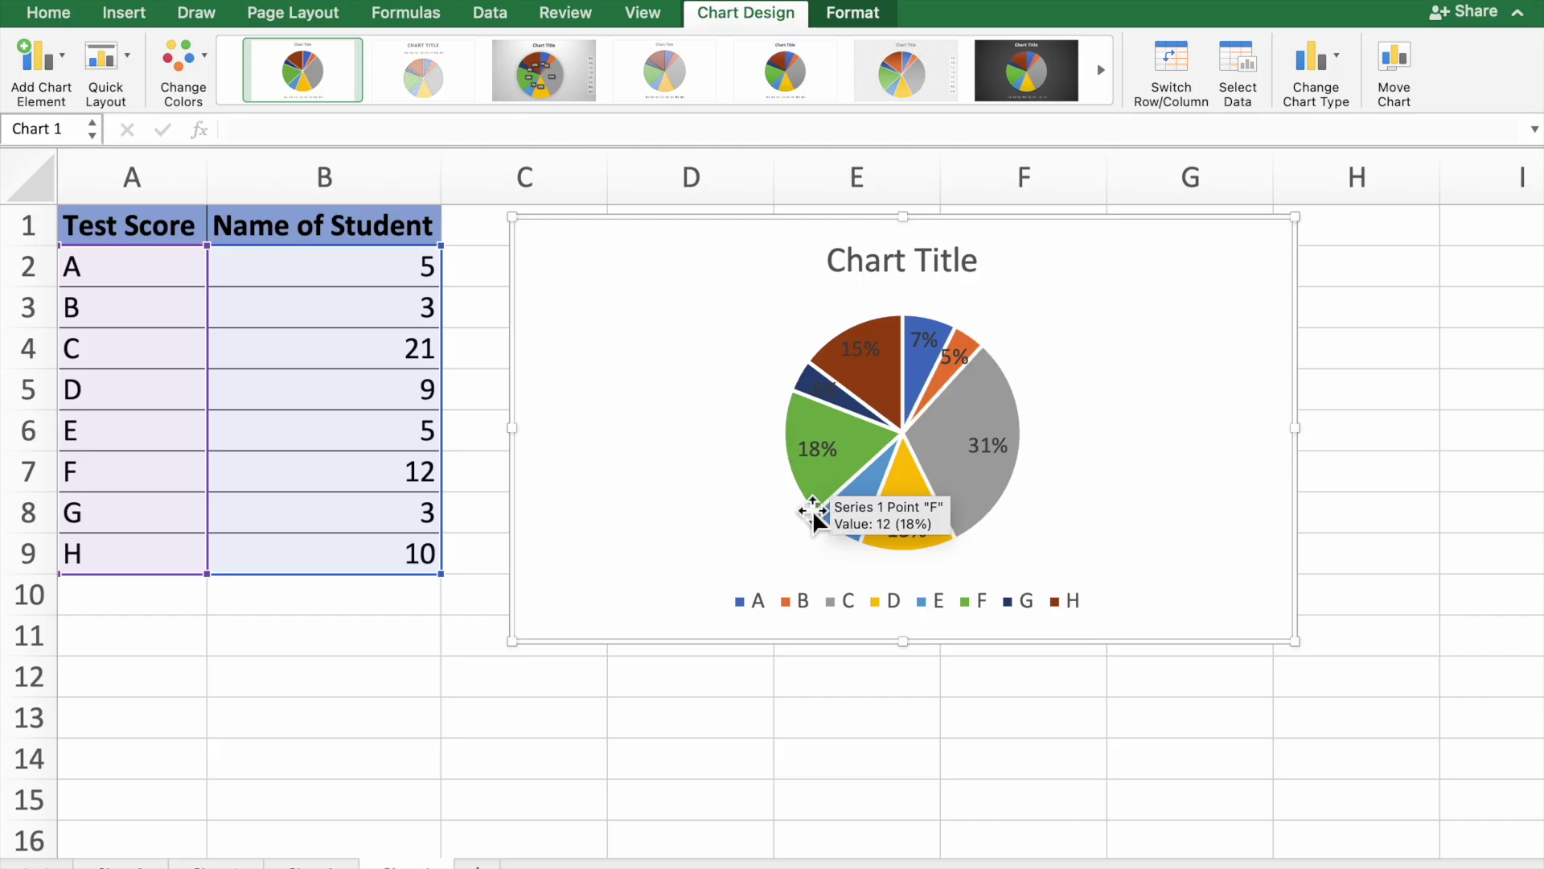
# Rotate the pie series by setting its angle of first slice to 183°
pyautogui.click(877, 446)
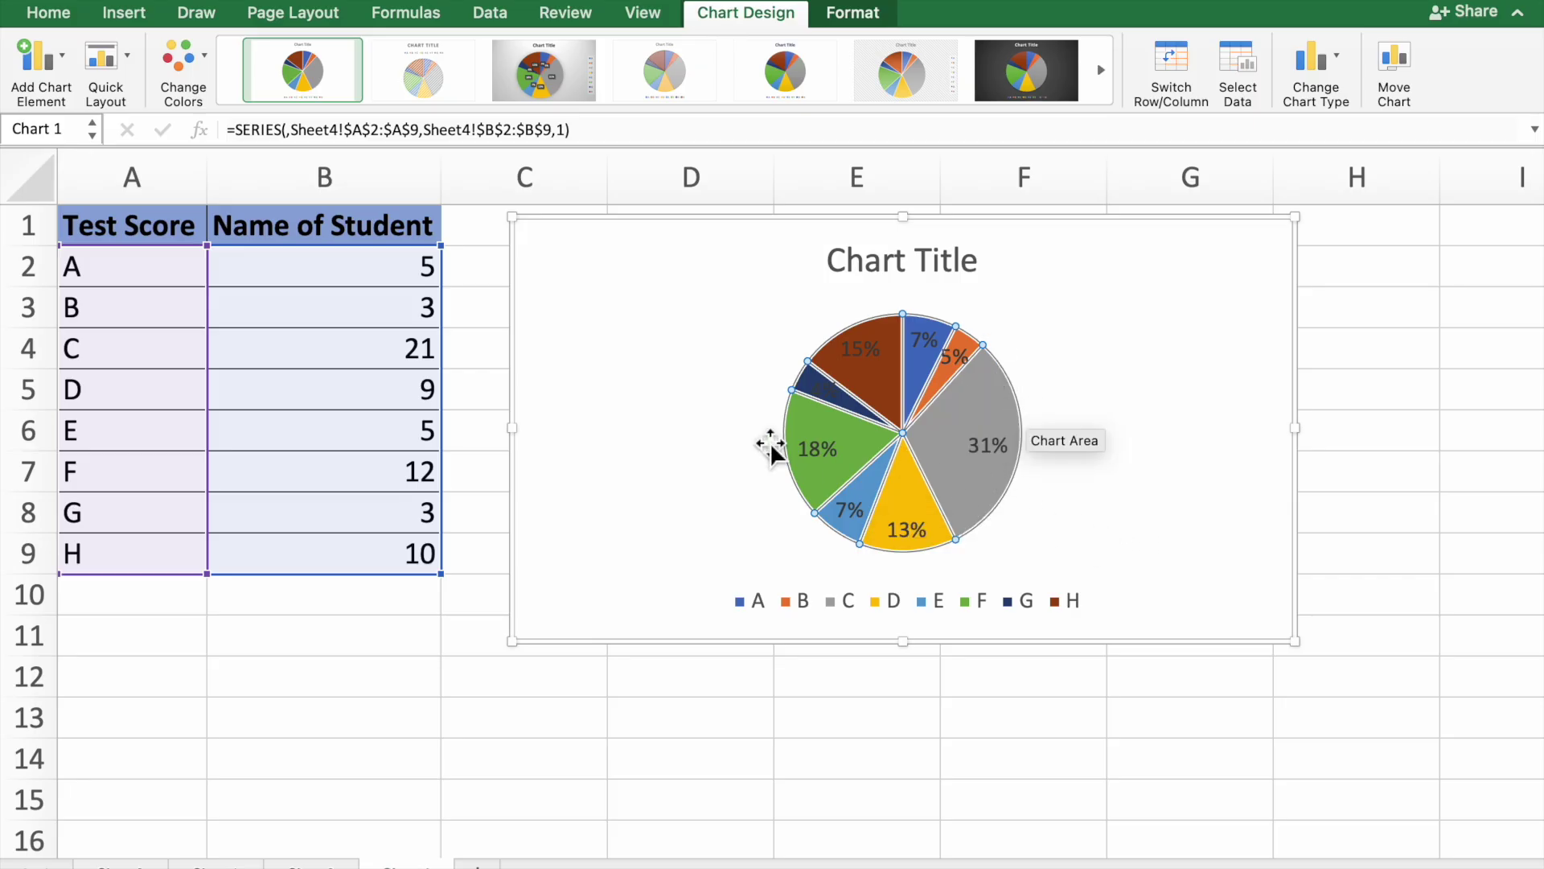
pyautogui.rightClick(931, 431)
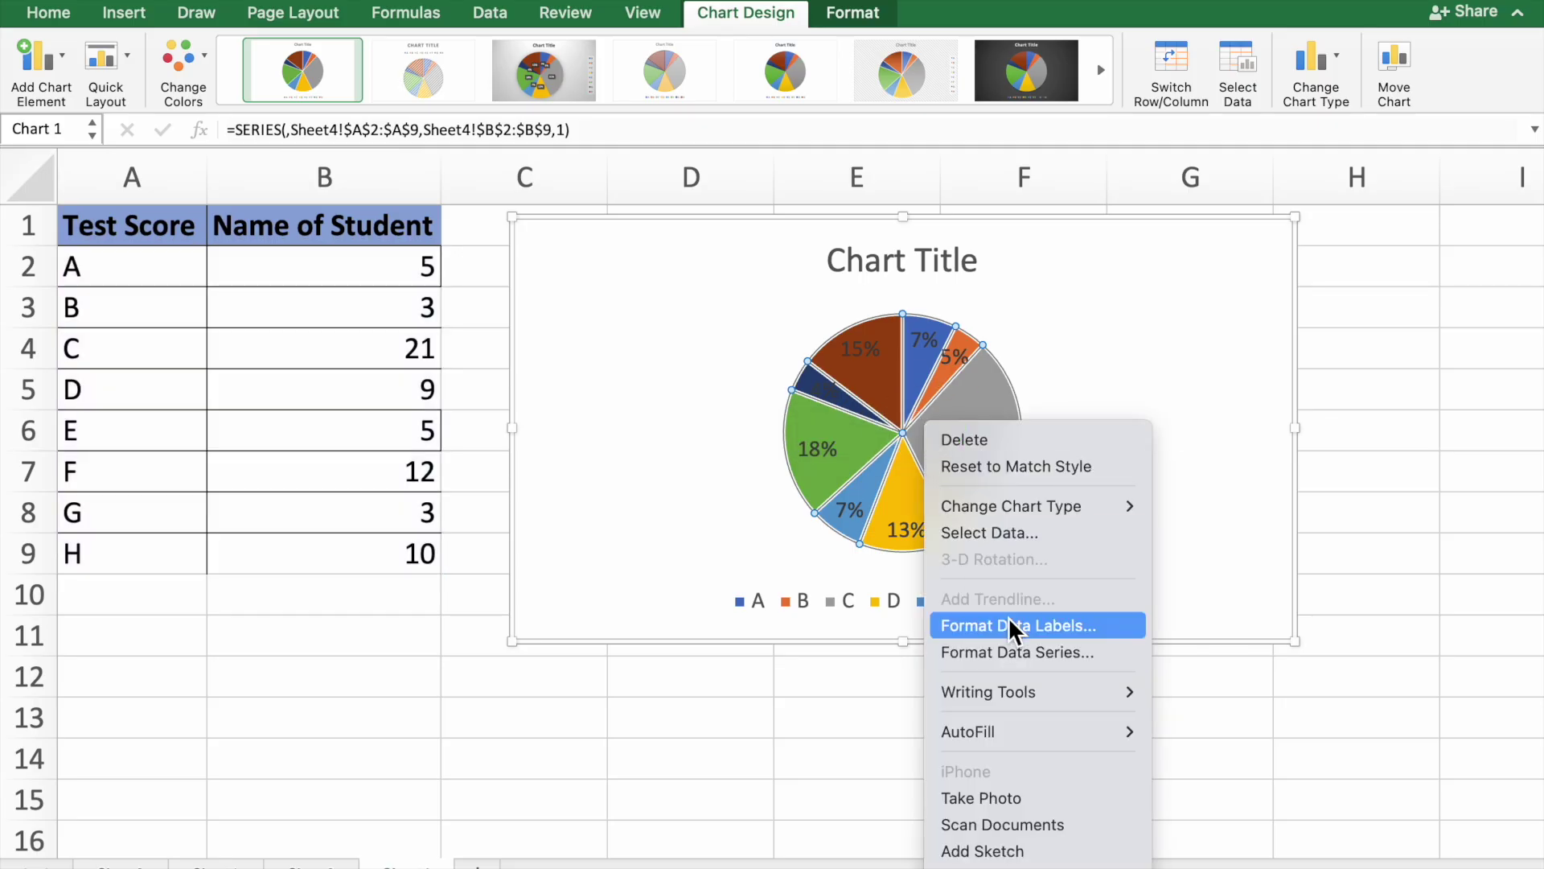
pyautogui.moveTo(996, 705)
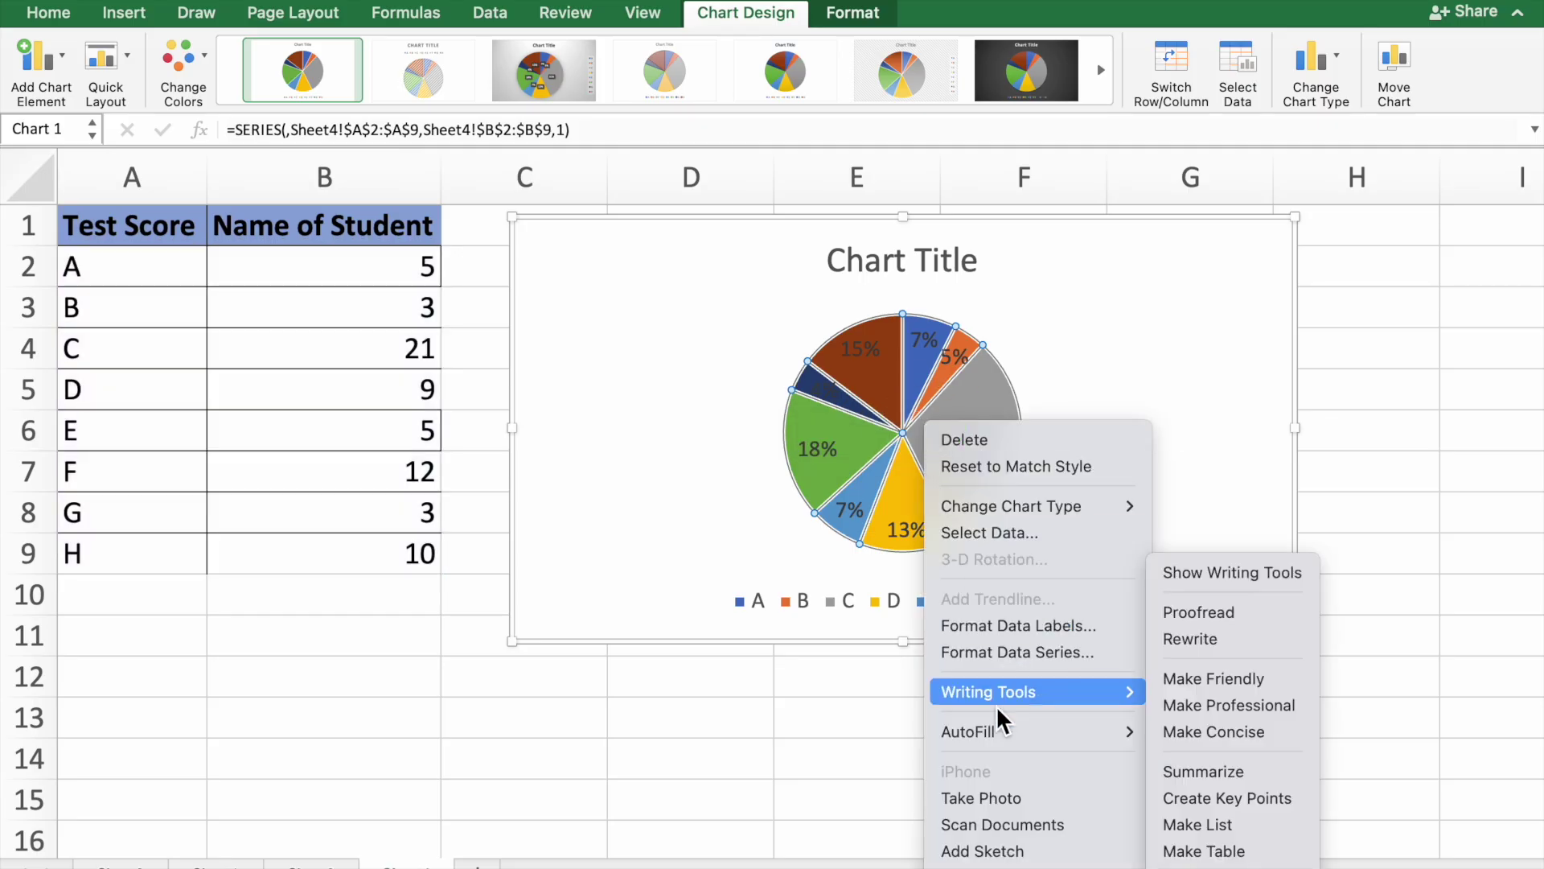
pyautogui.click(1024, 659)
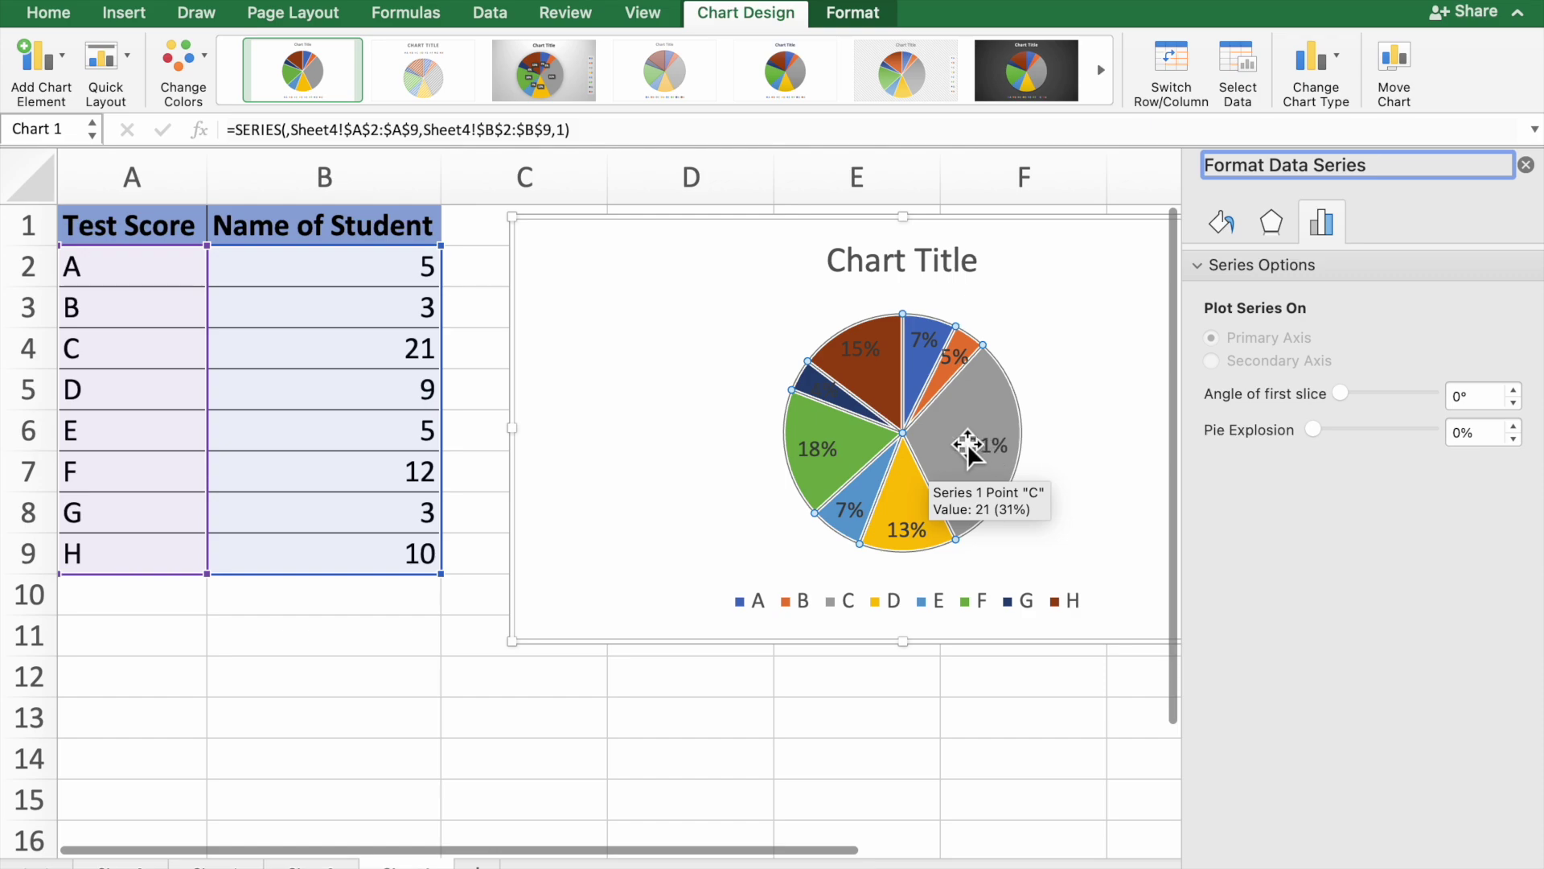
pyautogui.click(1482, 400)
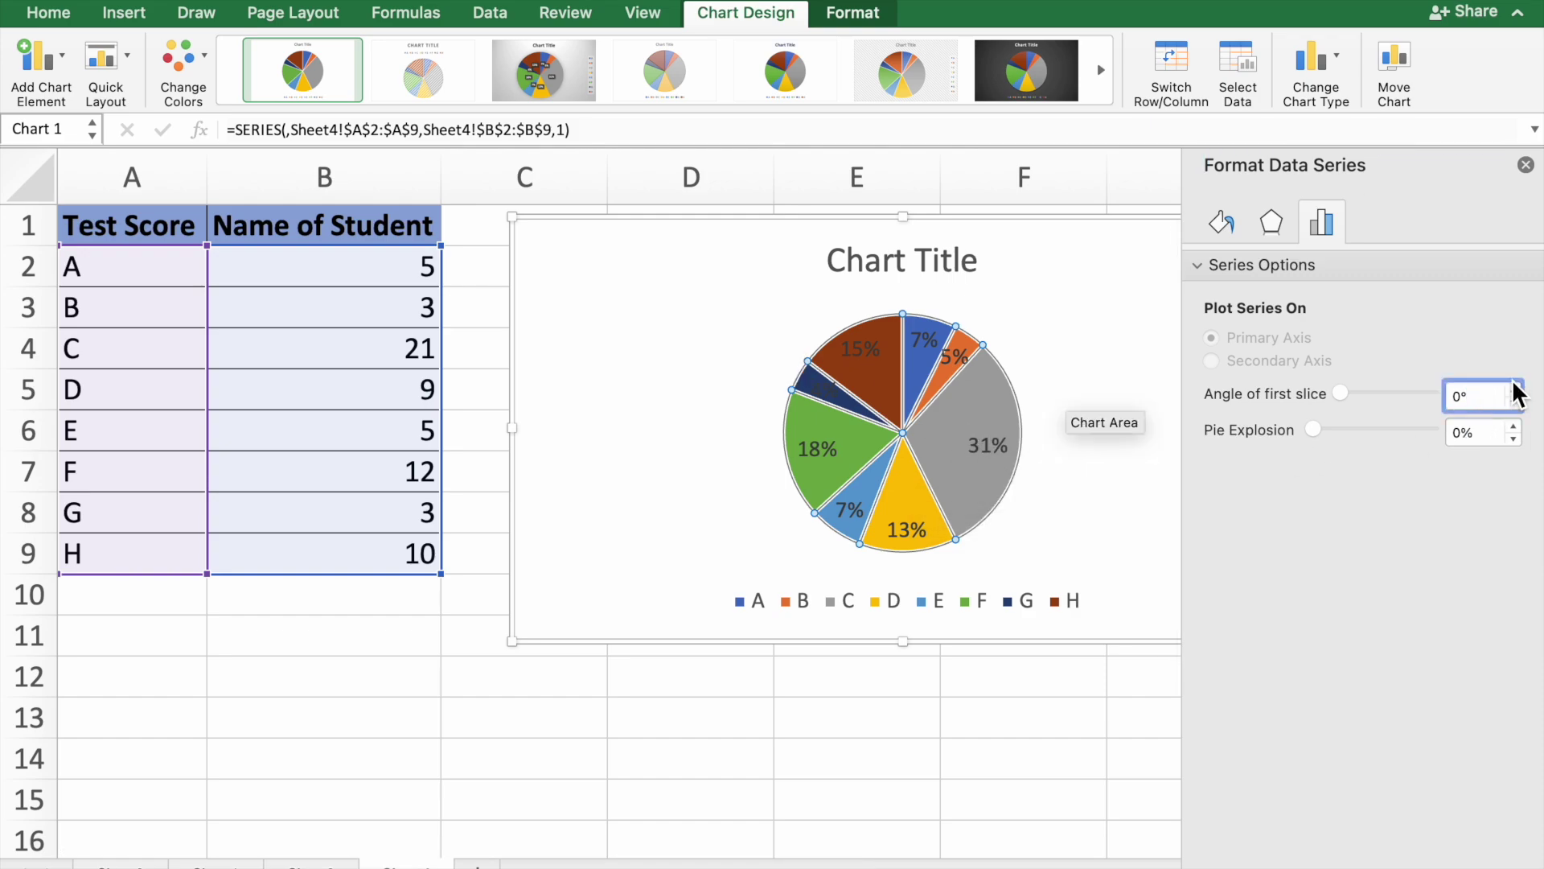
pyautogui.click(1514, 391)
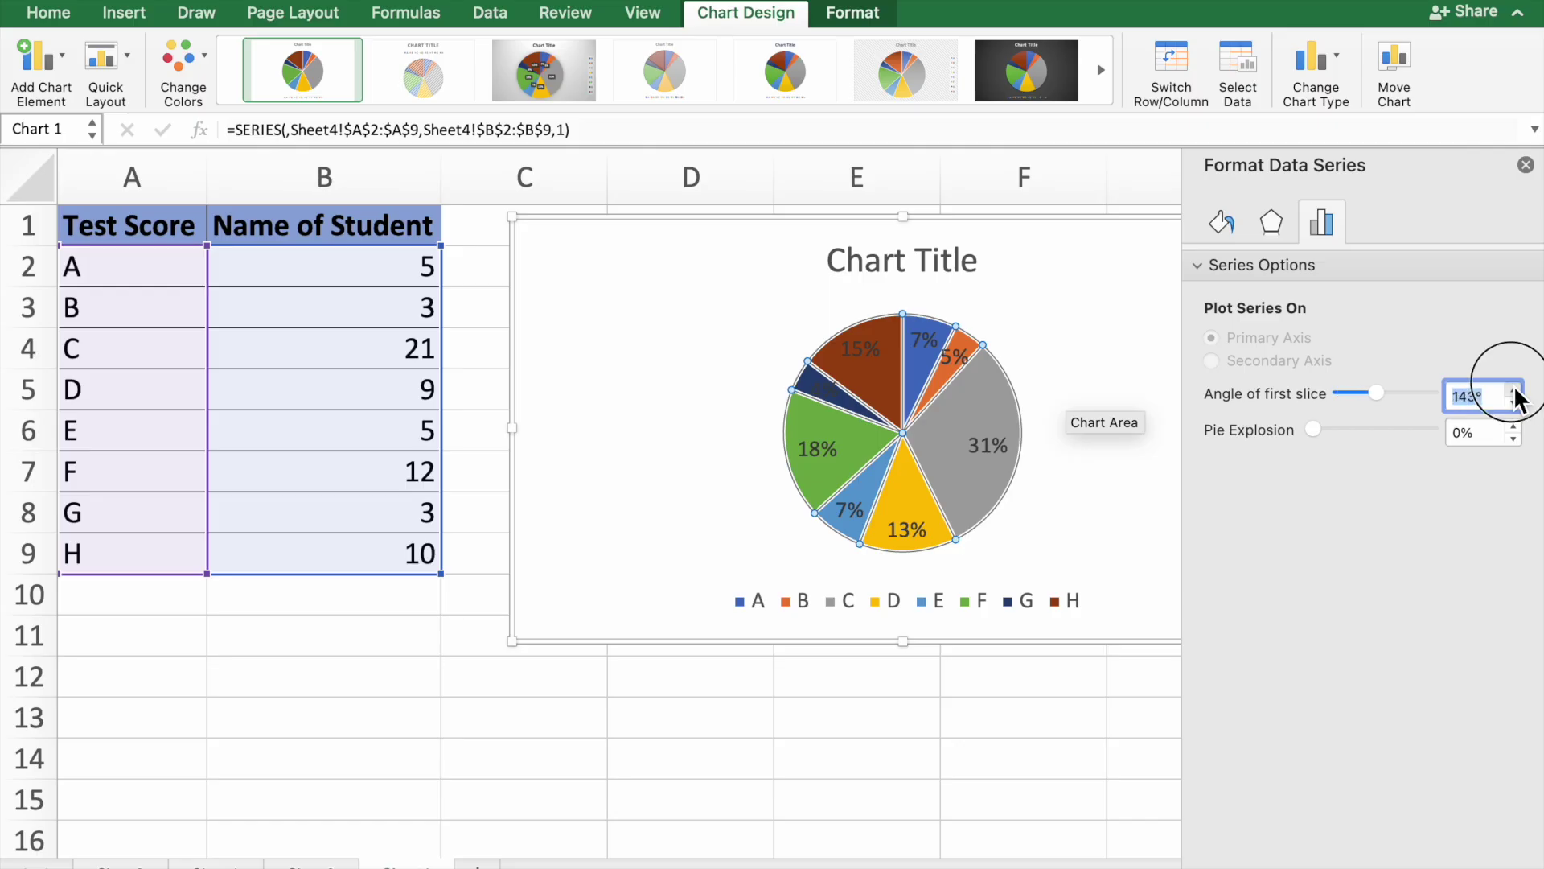
pyautogui.click(1514, 391)
pyautogui.click(1514, 391)
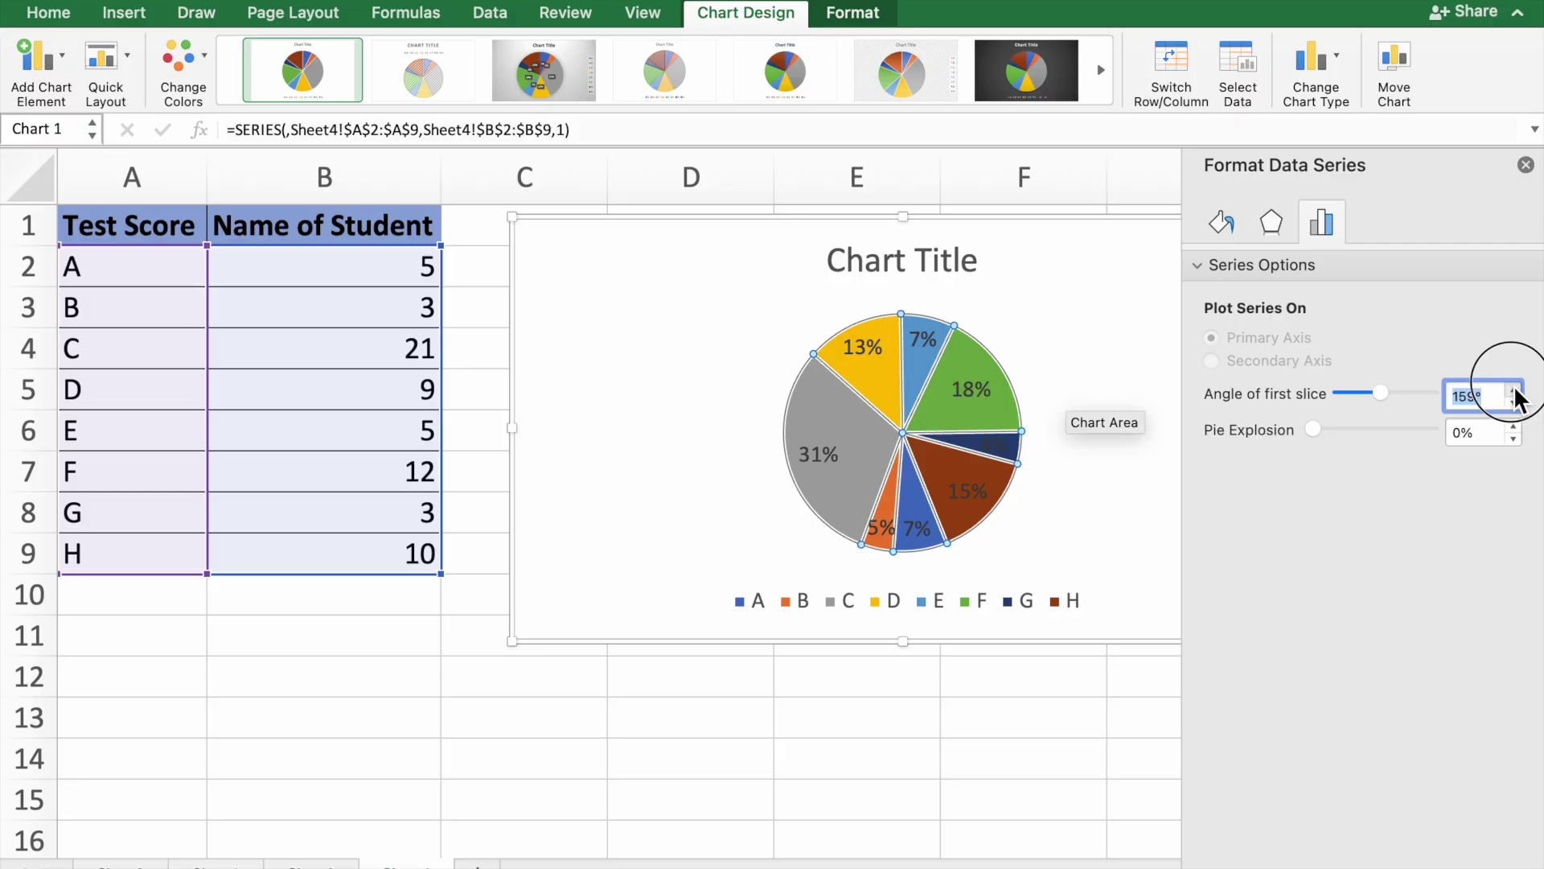
pyautogui.click(1514, 392)
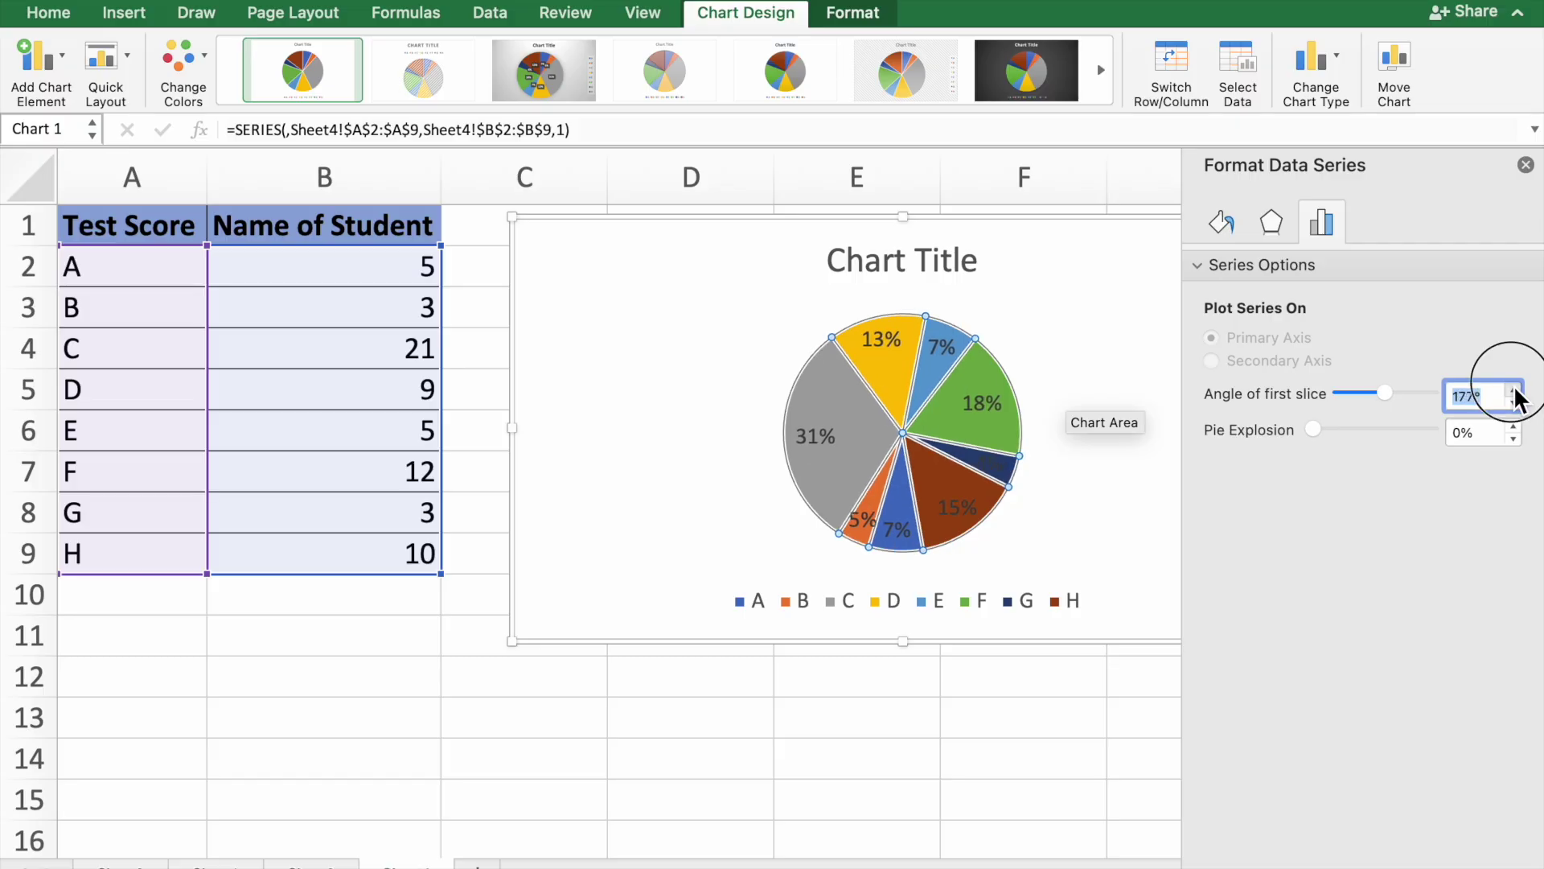
pyautogui.click(1513, 392)
pyautogui.click(1514, 392)
pyautogui.click(1514, 392)
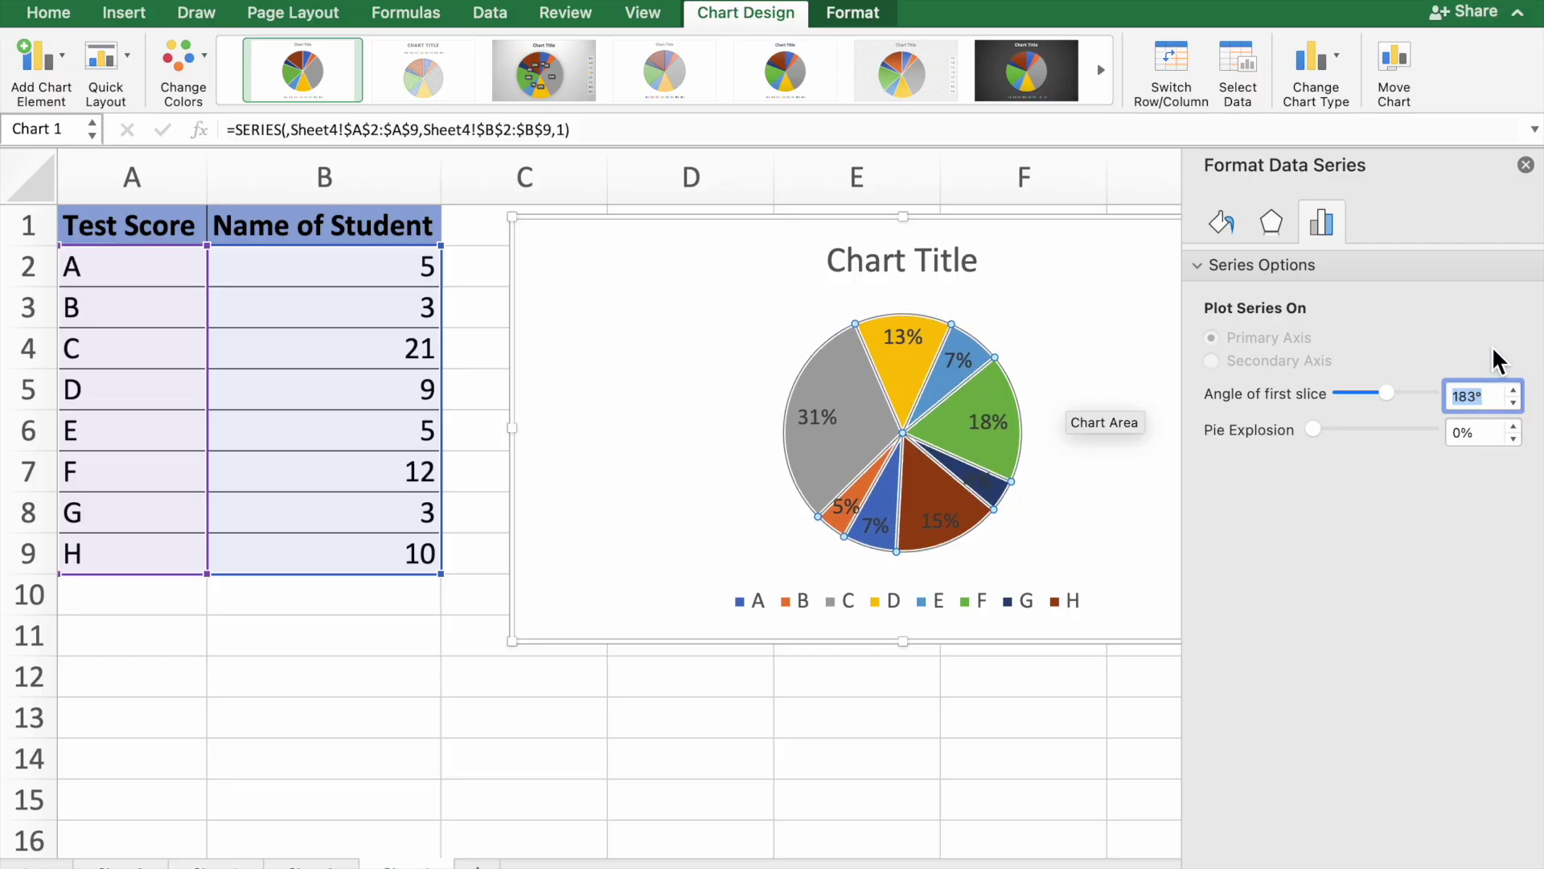
# Move the whole chart up to the sheet's top edge, directly beside the data table
pyautogui.click(1091, 486)
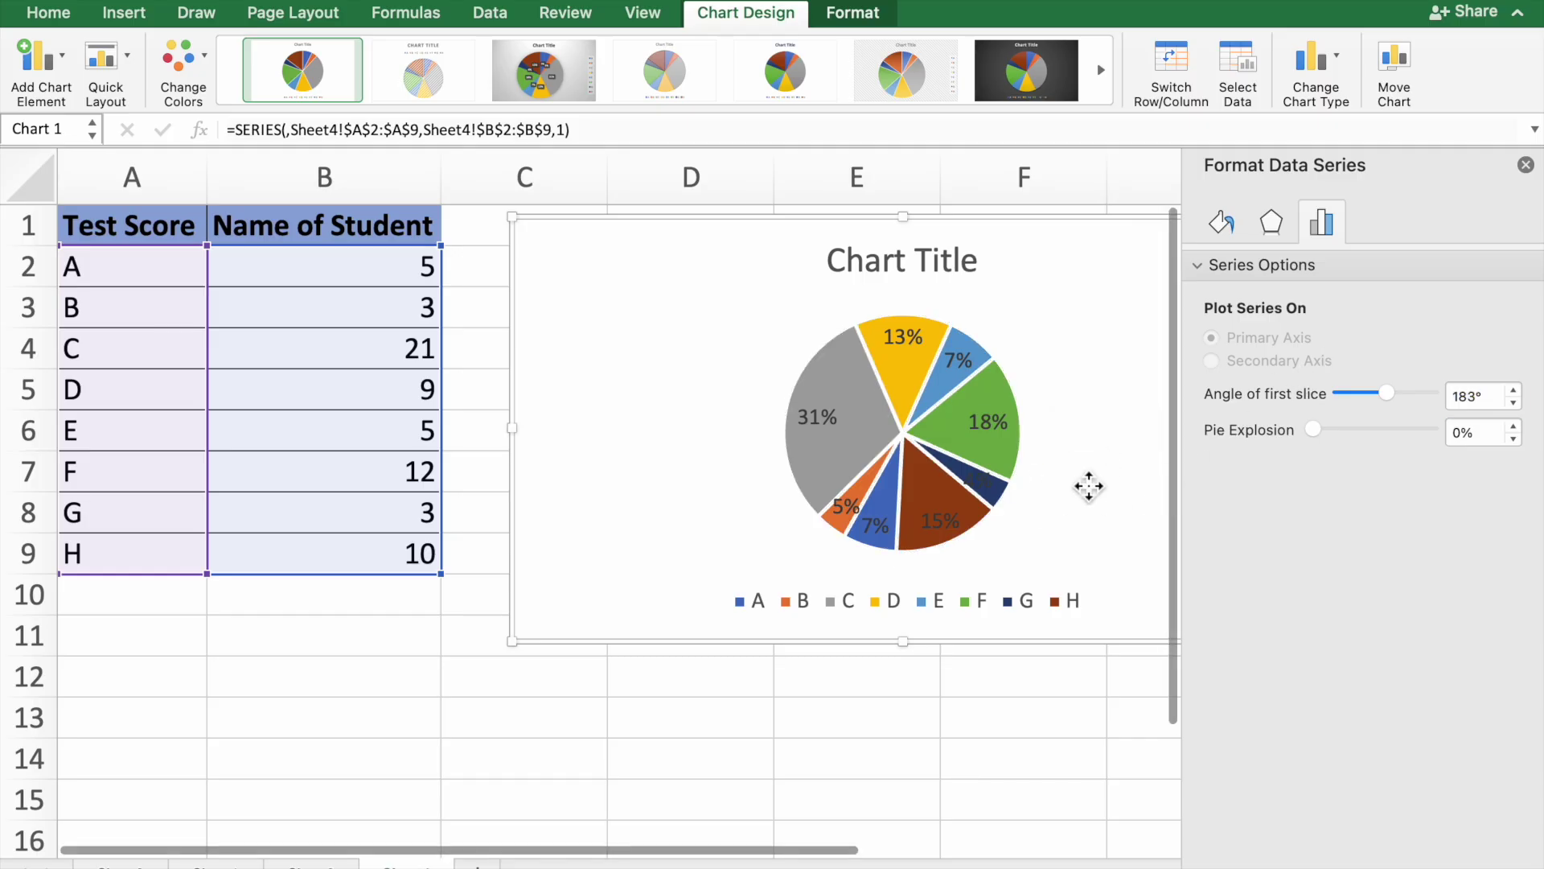
pyautogui.moveTo(742, 290); pyautogui.dragTo(703, 268)
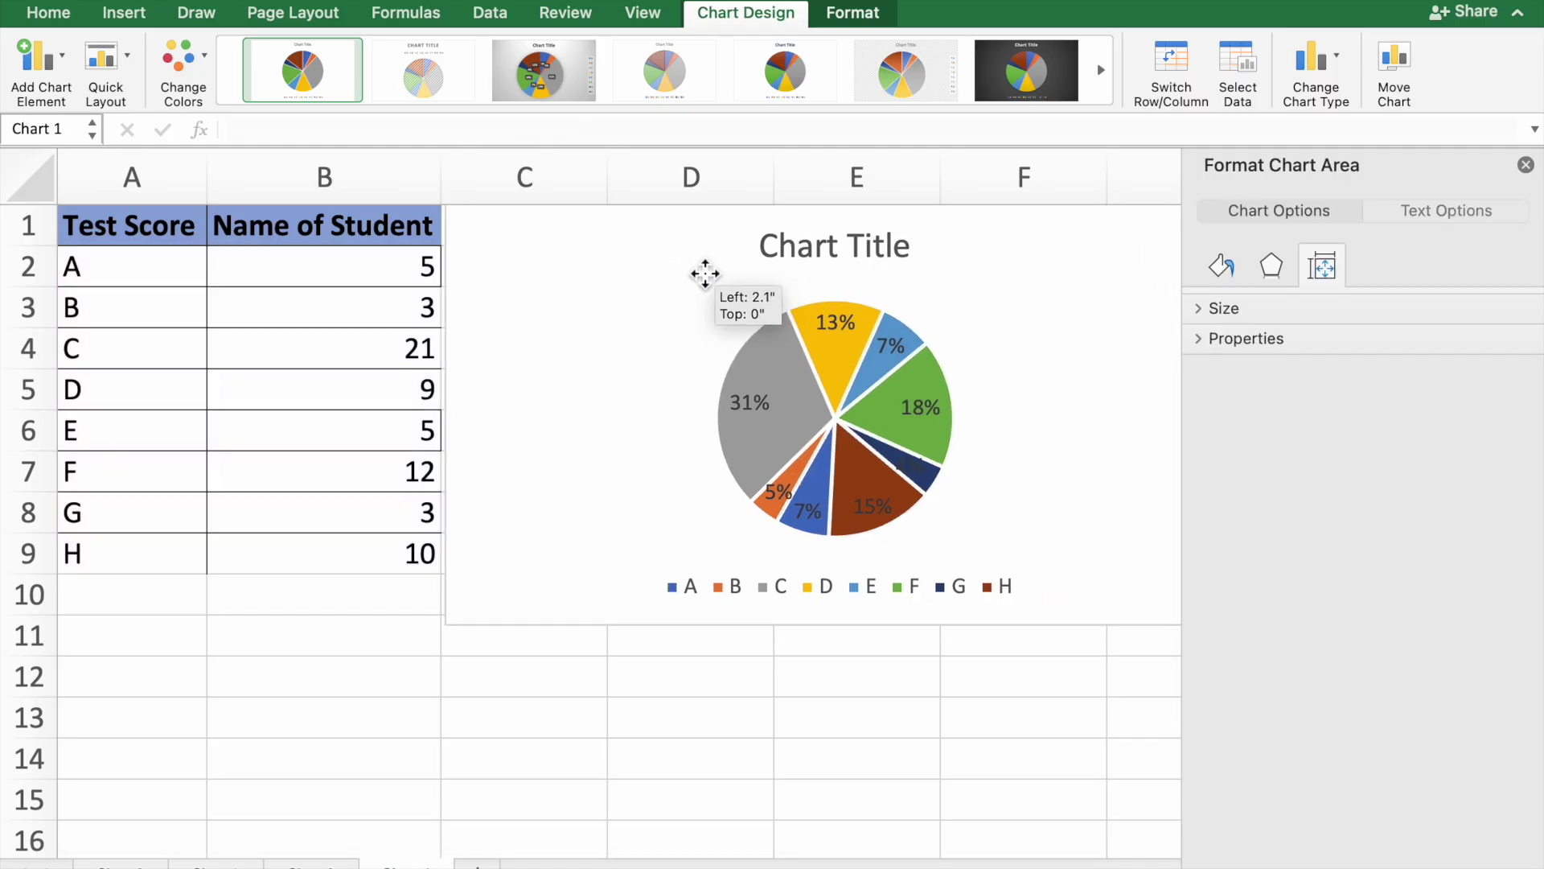
# Pull only the yellow D slice out of the pie by setting its point explosion to 15%
pyautogui.moveTo(851, 369)
pyautogui.click(834, 355)
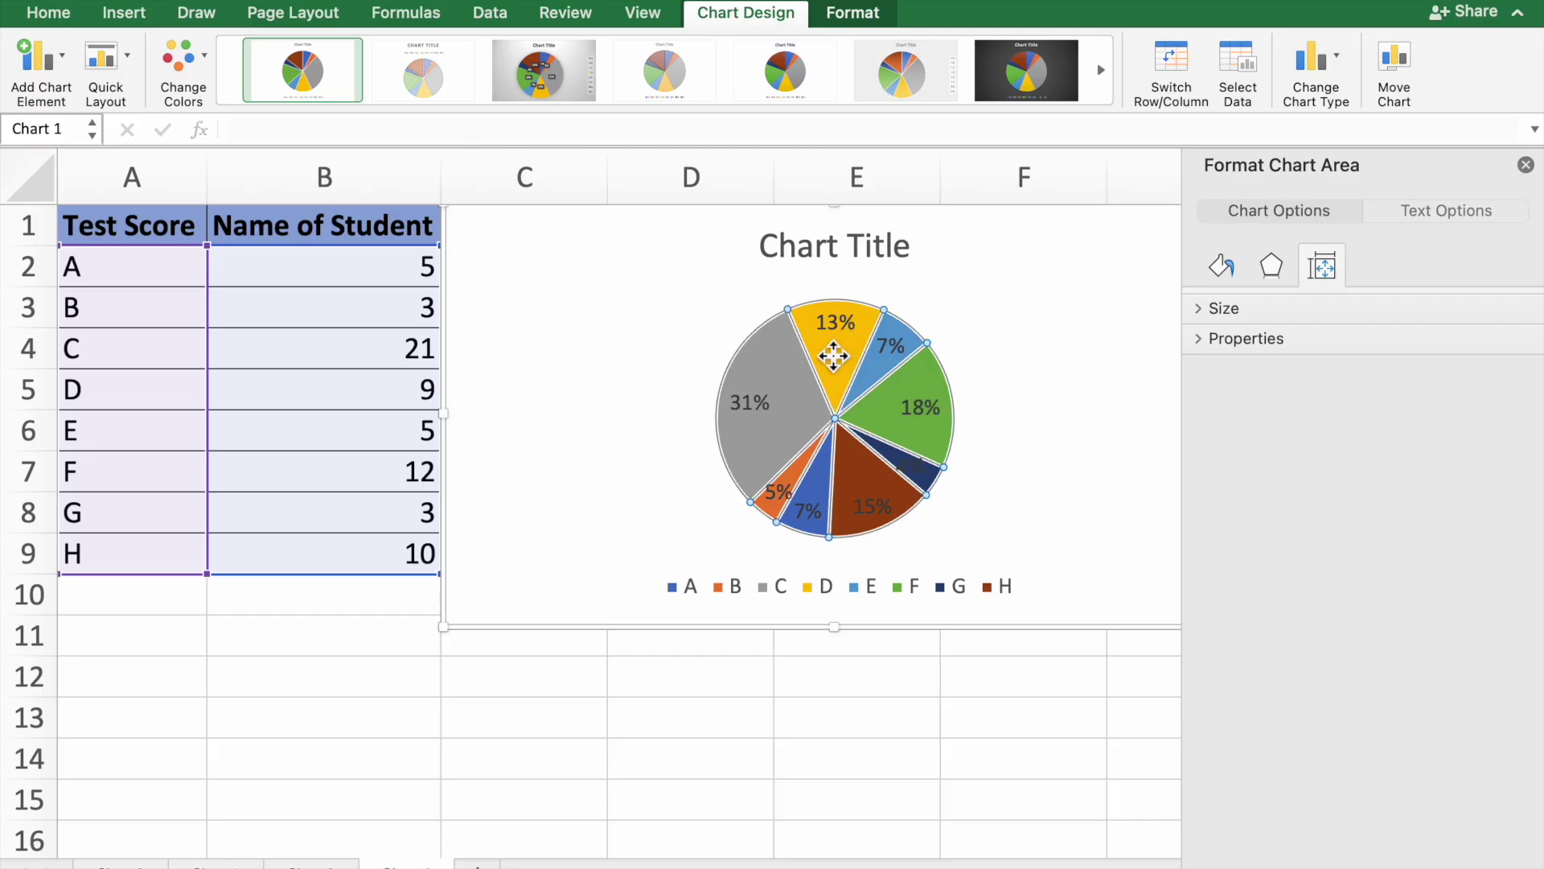
pyautogui.click(838, 346)
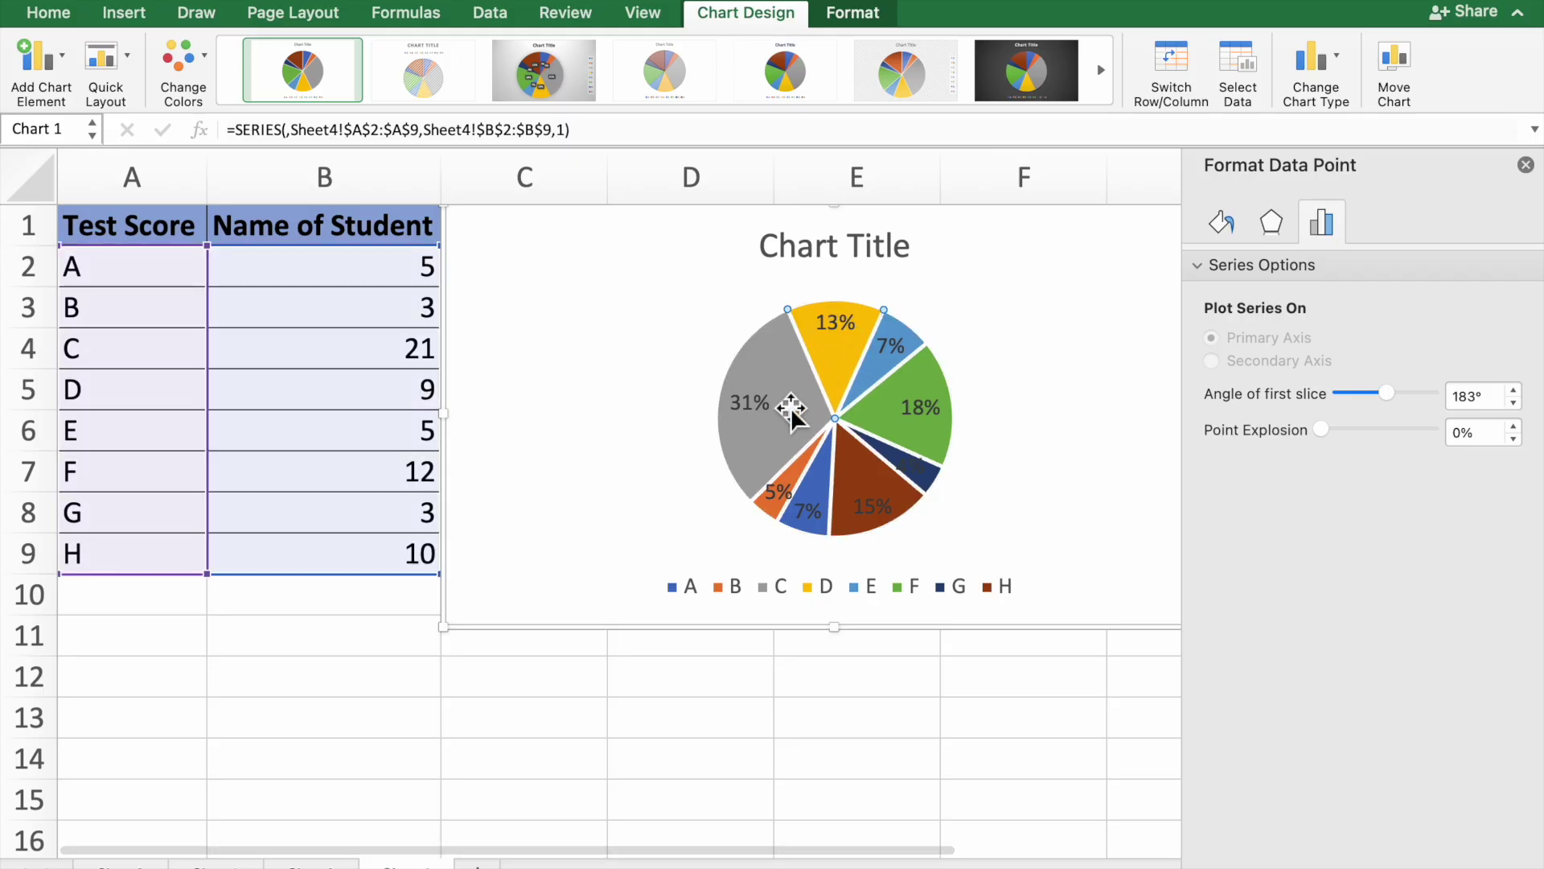
pyautogui.click(738, 345)
pyautogui.click(838, 347)
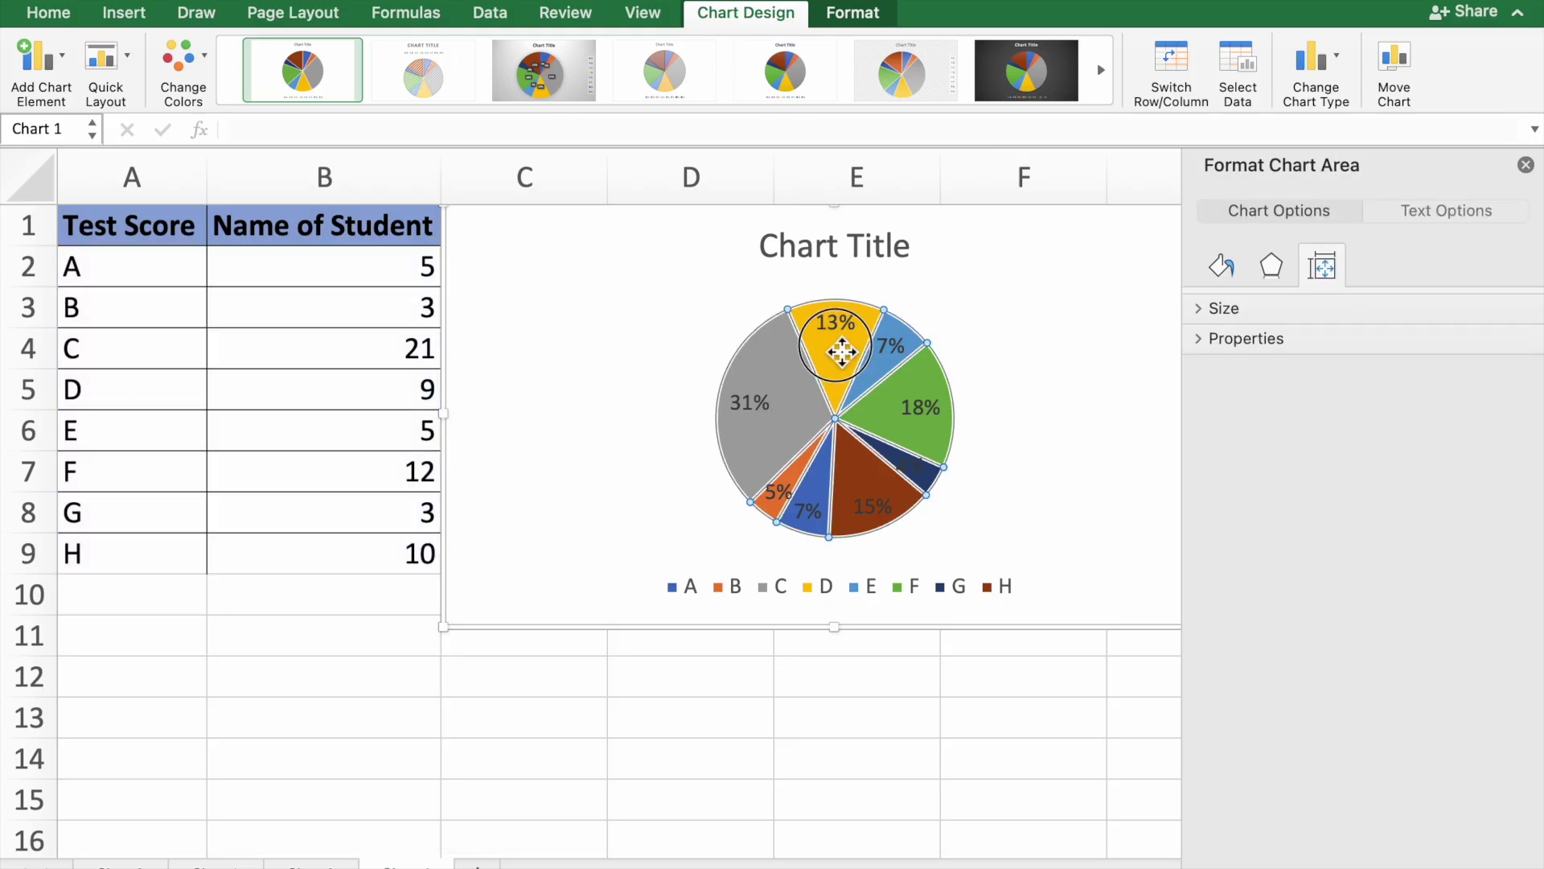
pyautogui.click(842, 358)
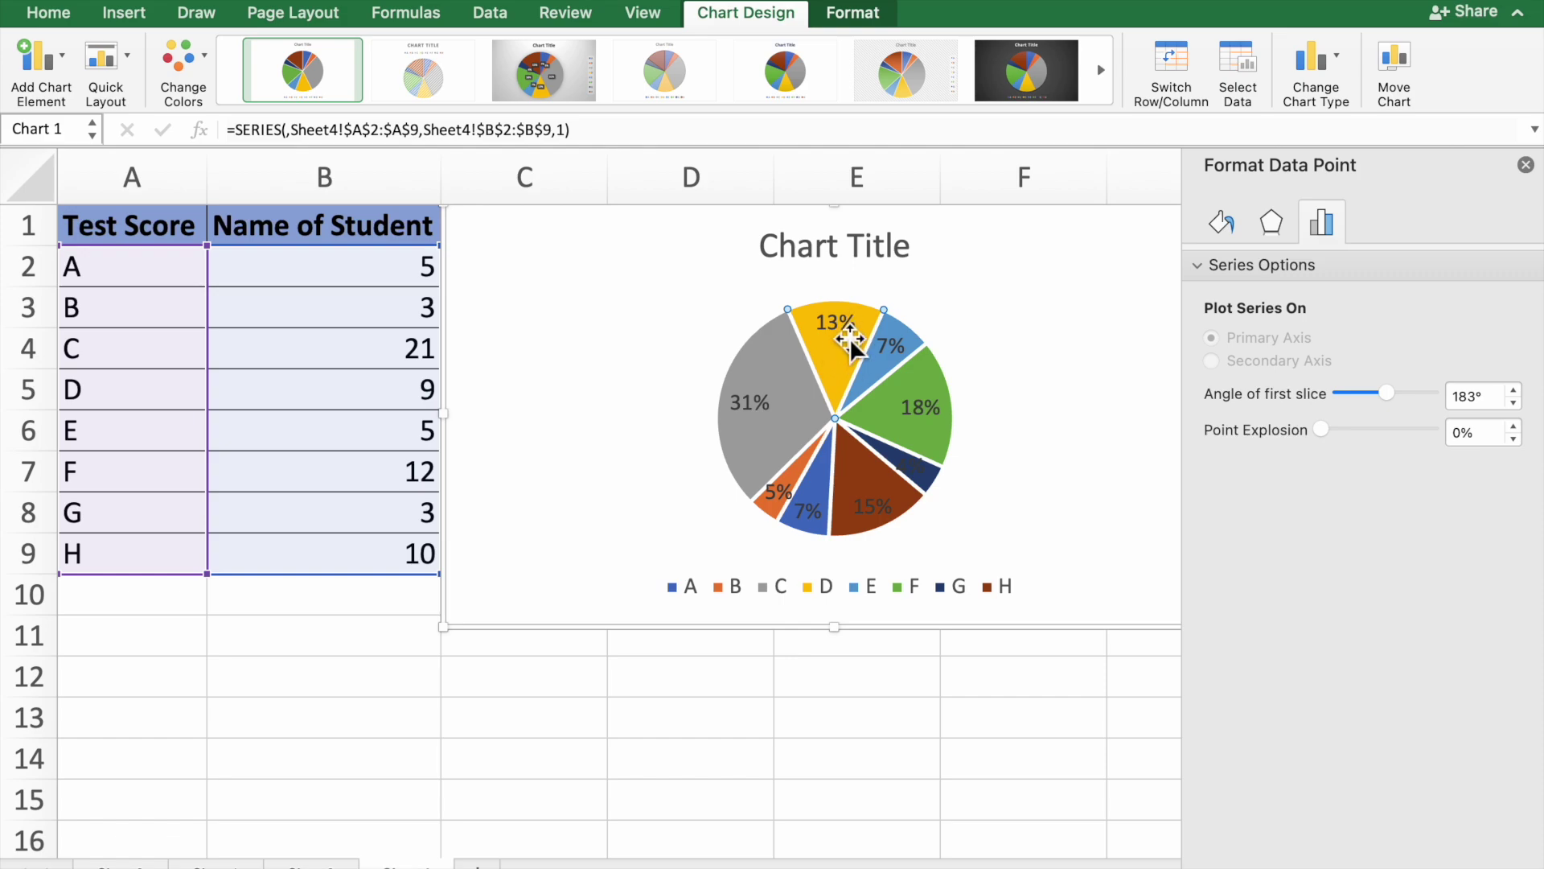
pyautogui.moveTo(847, 407)
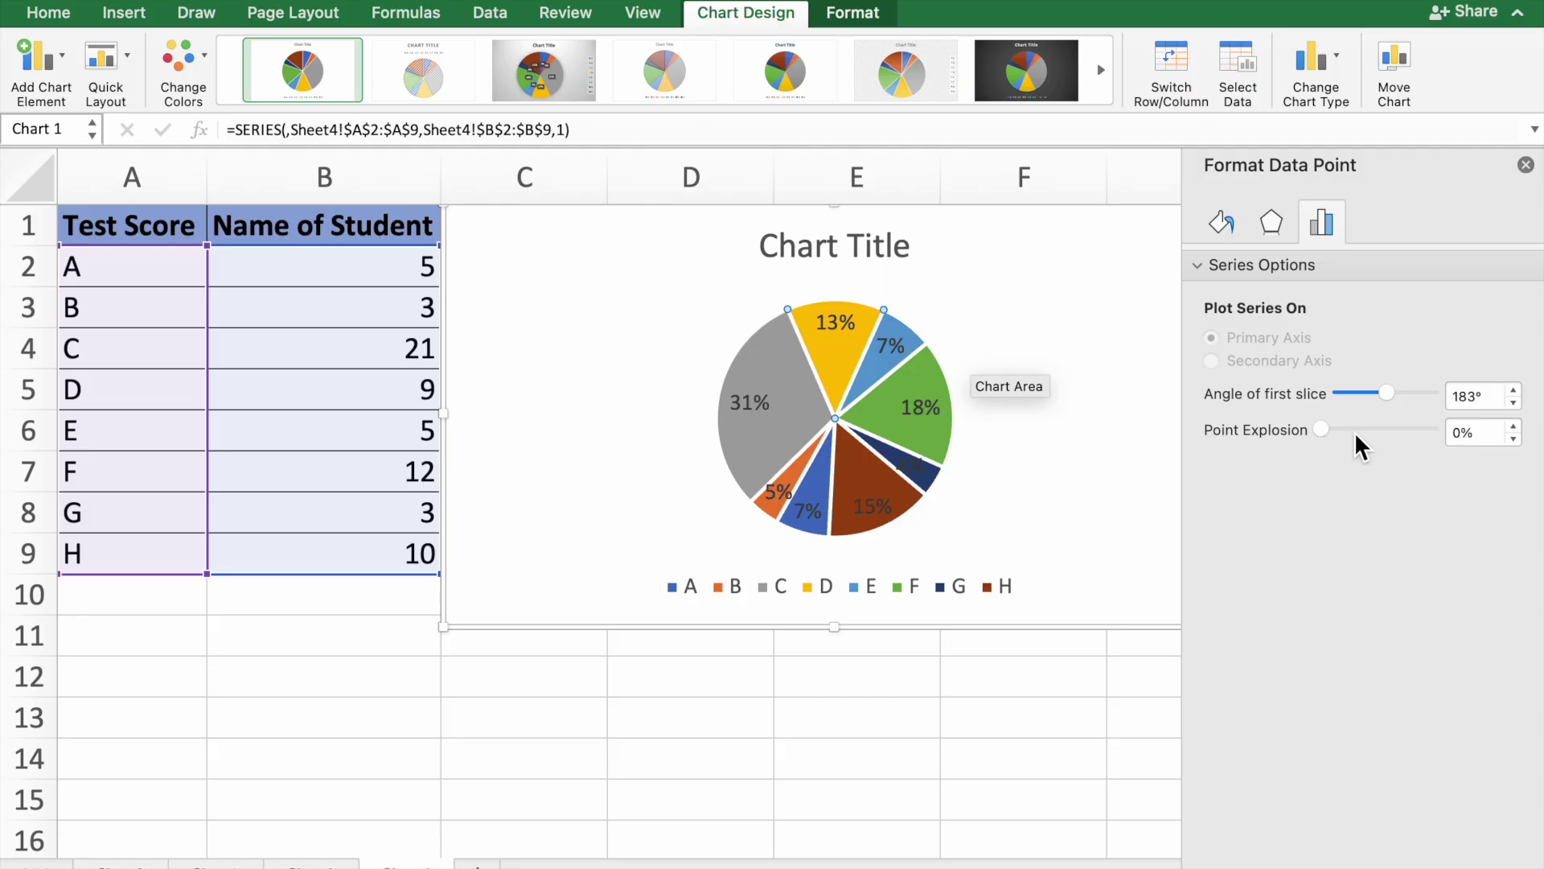
pyautogui.click(1515, 427)
pyautogui.click(1514, 427)
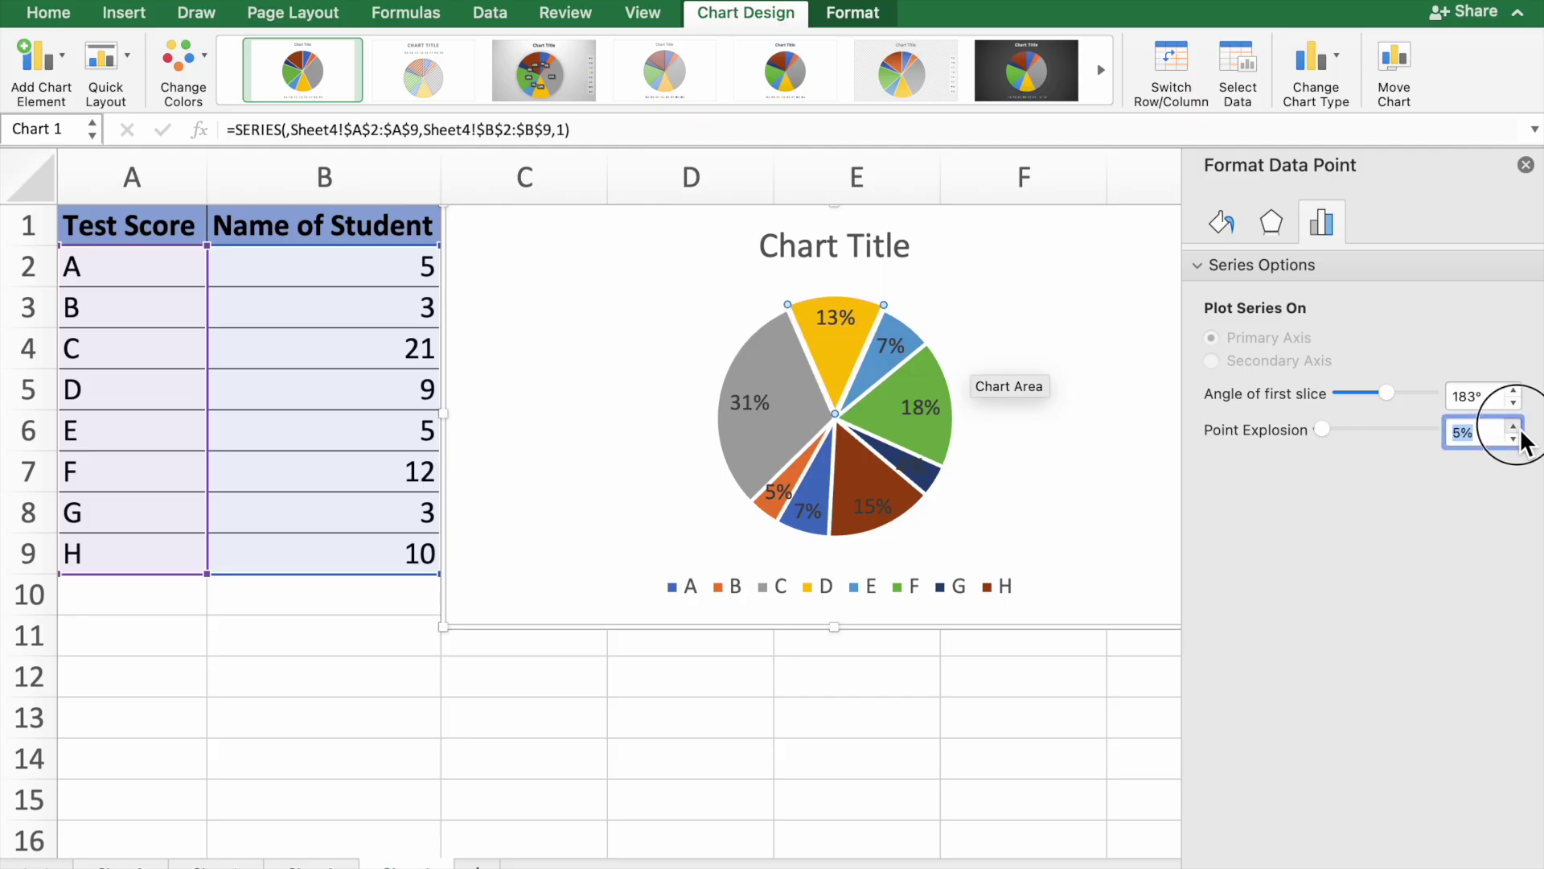
pyautogui.click(1515, 427)
pyautogui.click(1515, 427)
pyautogui.click(1515, 427)
pyautogui.click(1515, 427)
pyautogui.click(1515, 428)
pyautogui.click(1515, 427)
pyautogui.click(1515, 427)
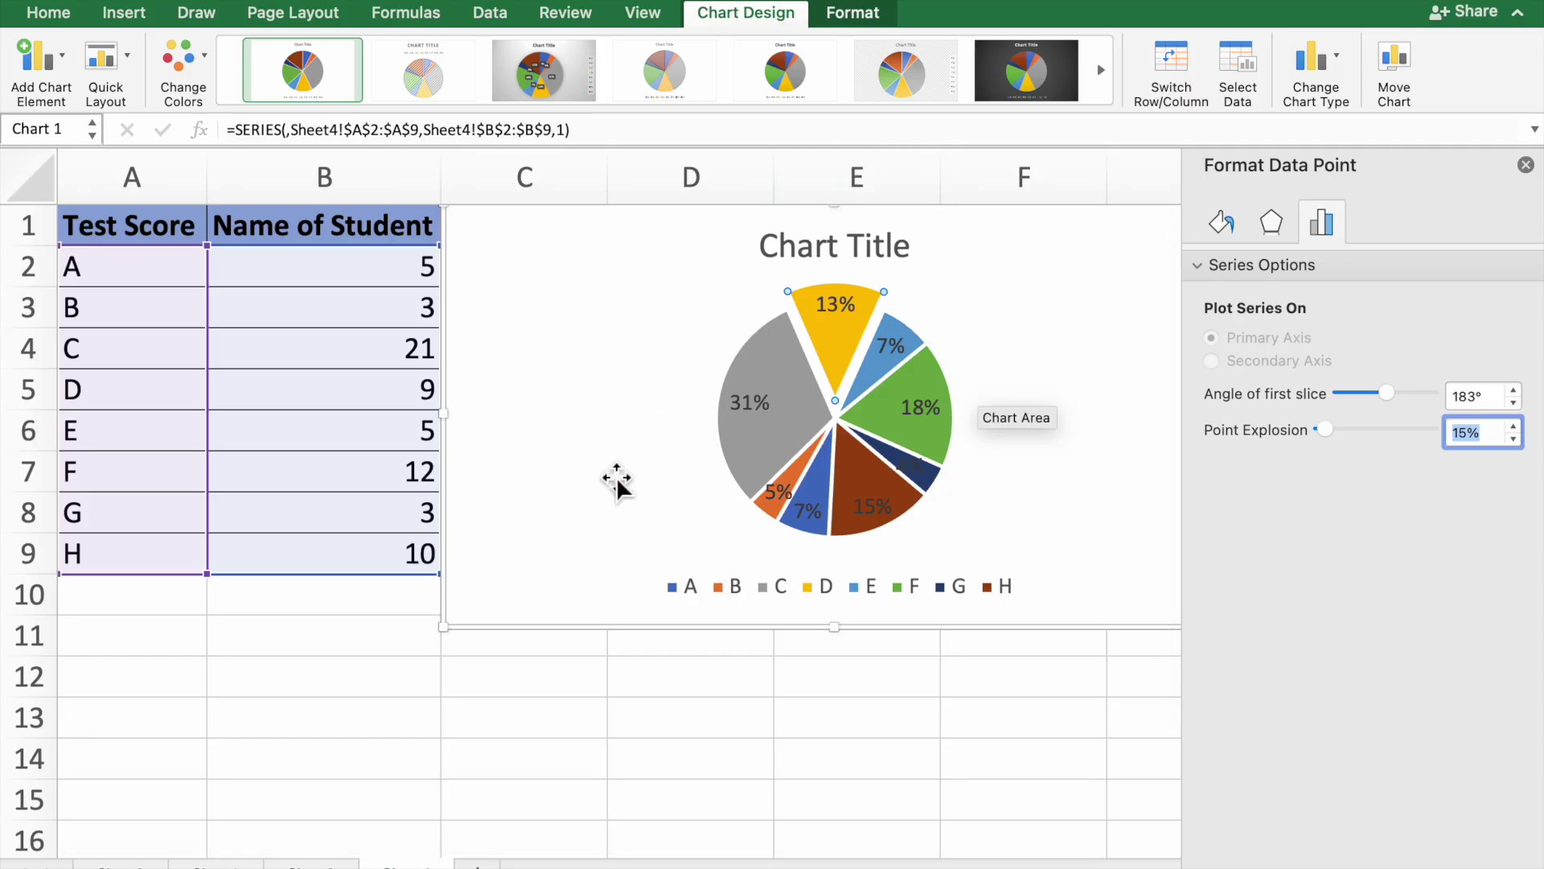
pyautogui.click(605, 371)
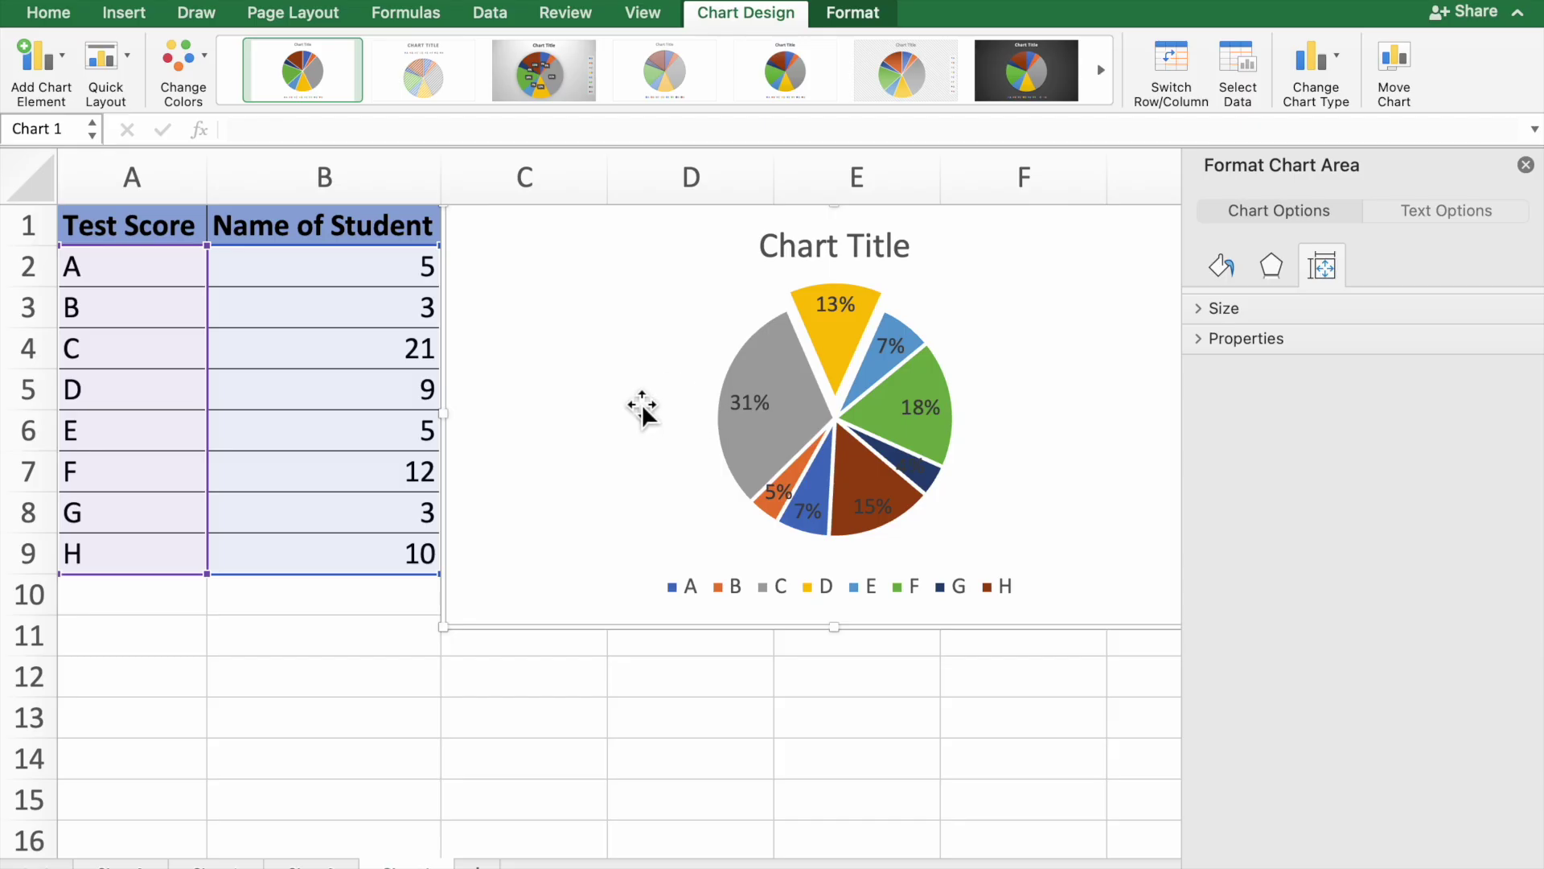
# Change the fill colour of the dark blue G slice alone to yellow
pyautogui.click(913, 466)
pyautogui.click(911, 466)
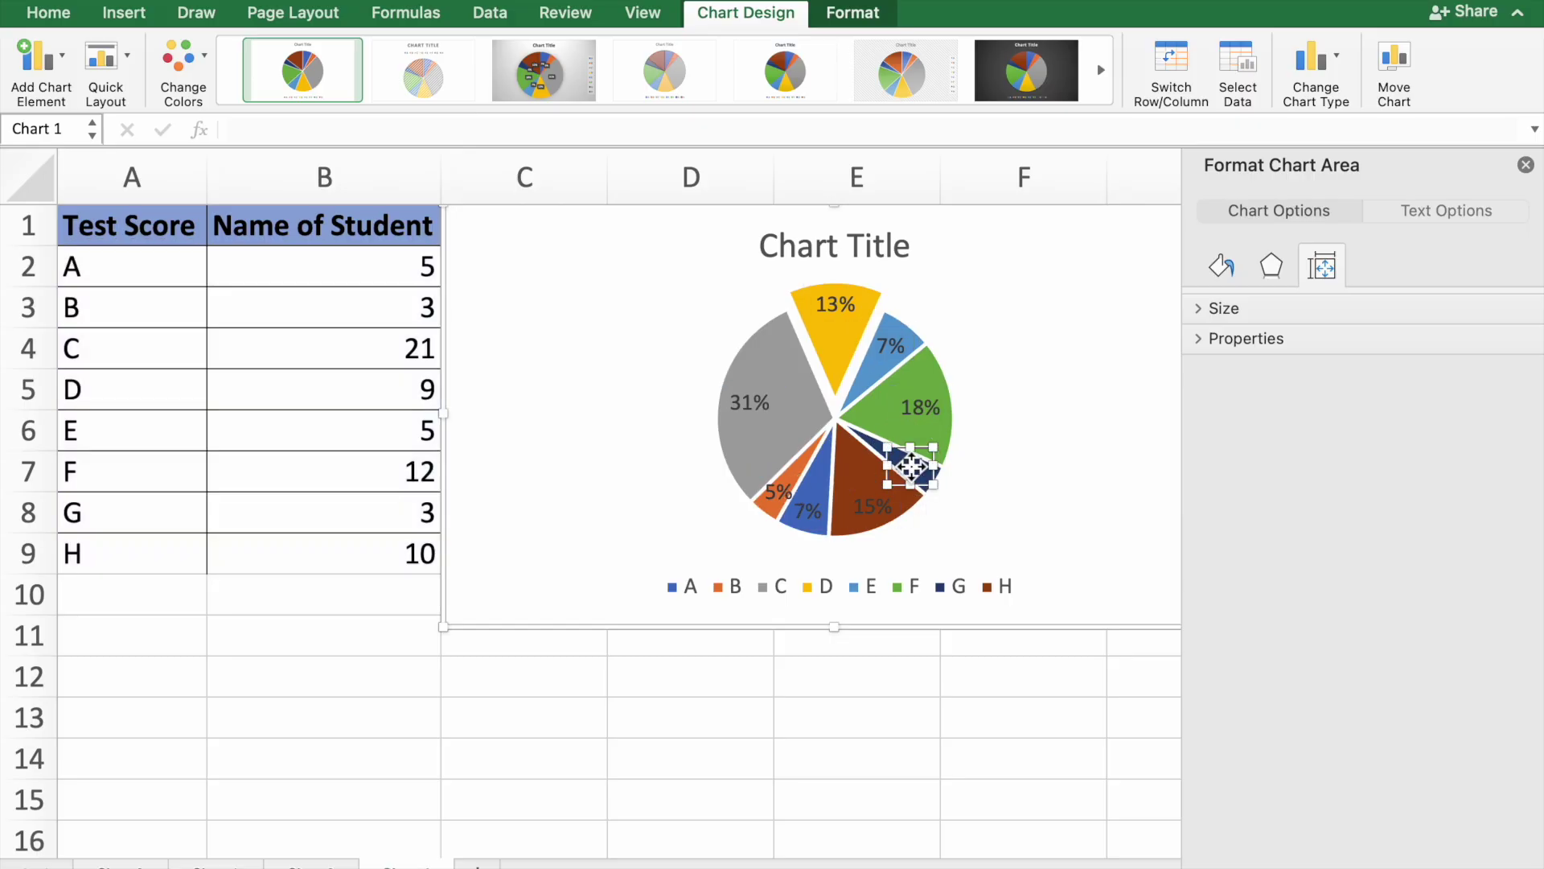
pyautogui.click(873, 444)
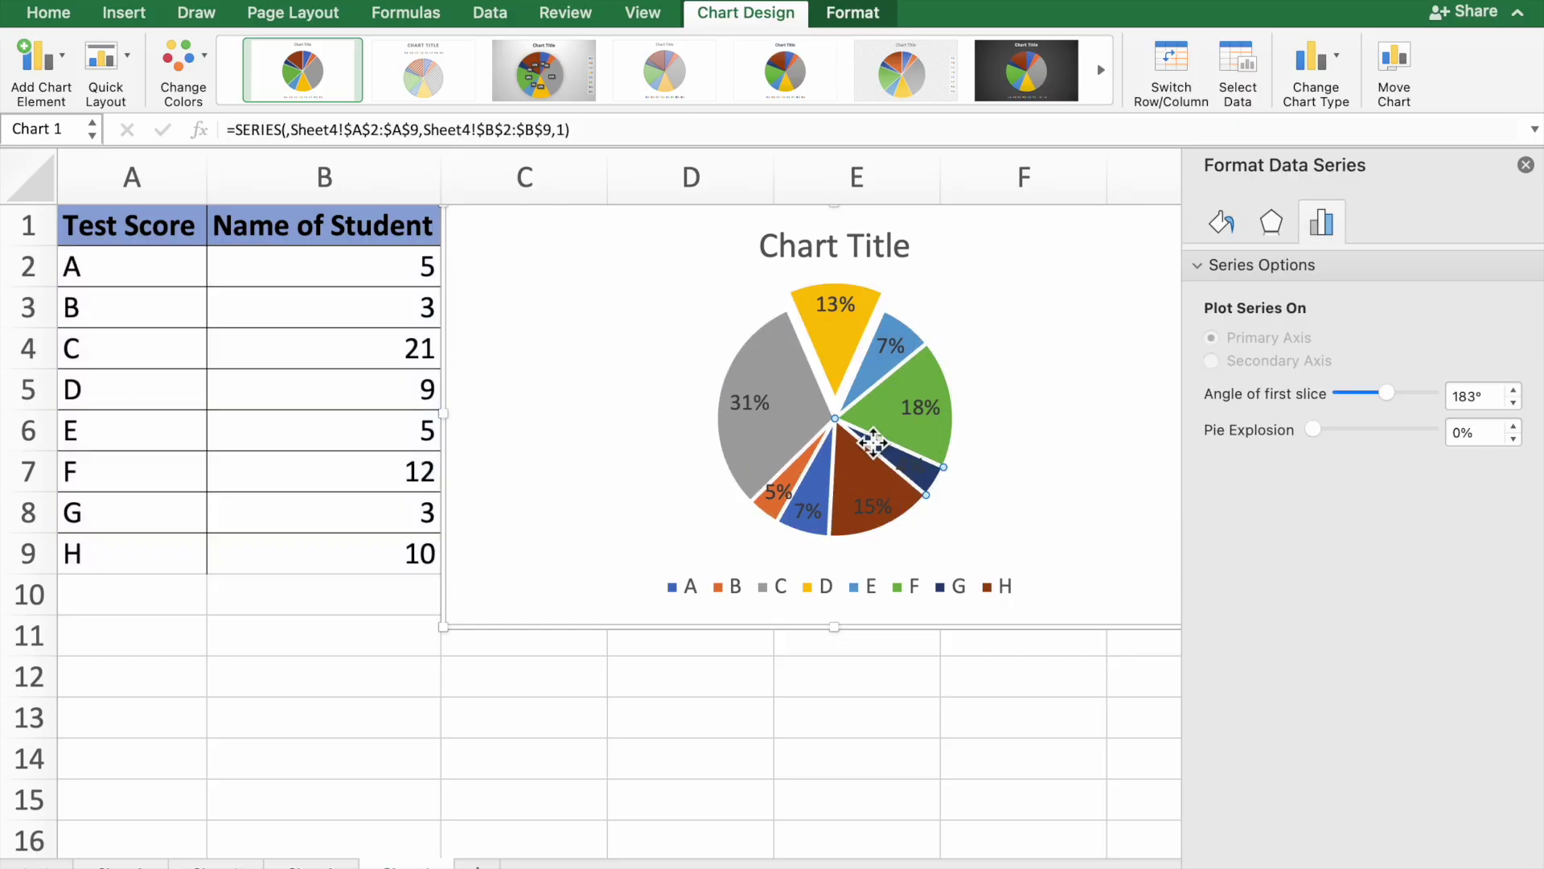
pyautogui.click(876, 441)
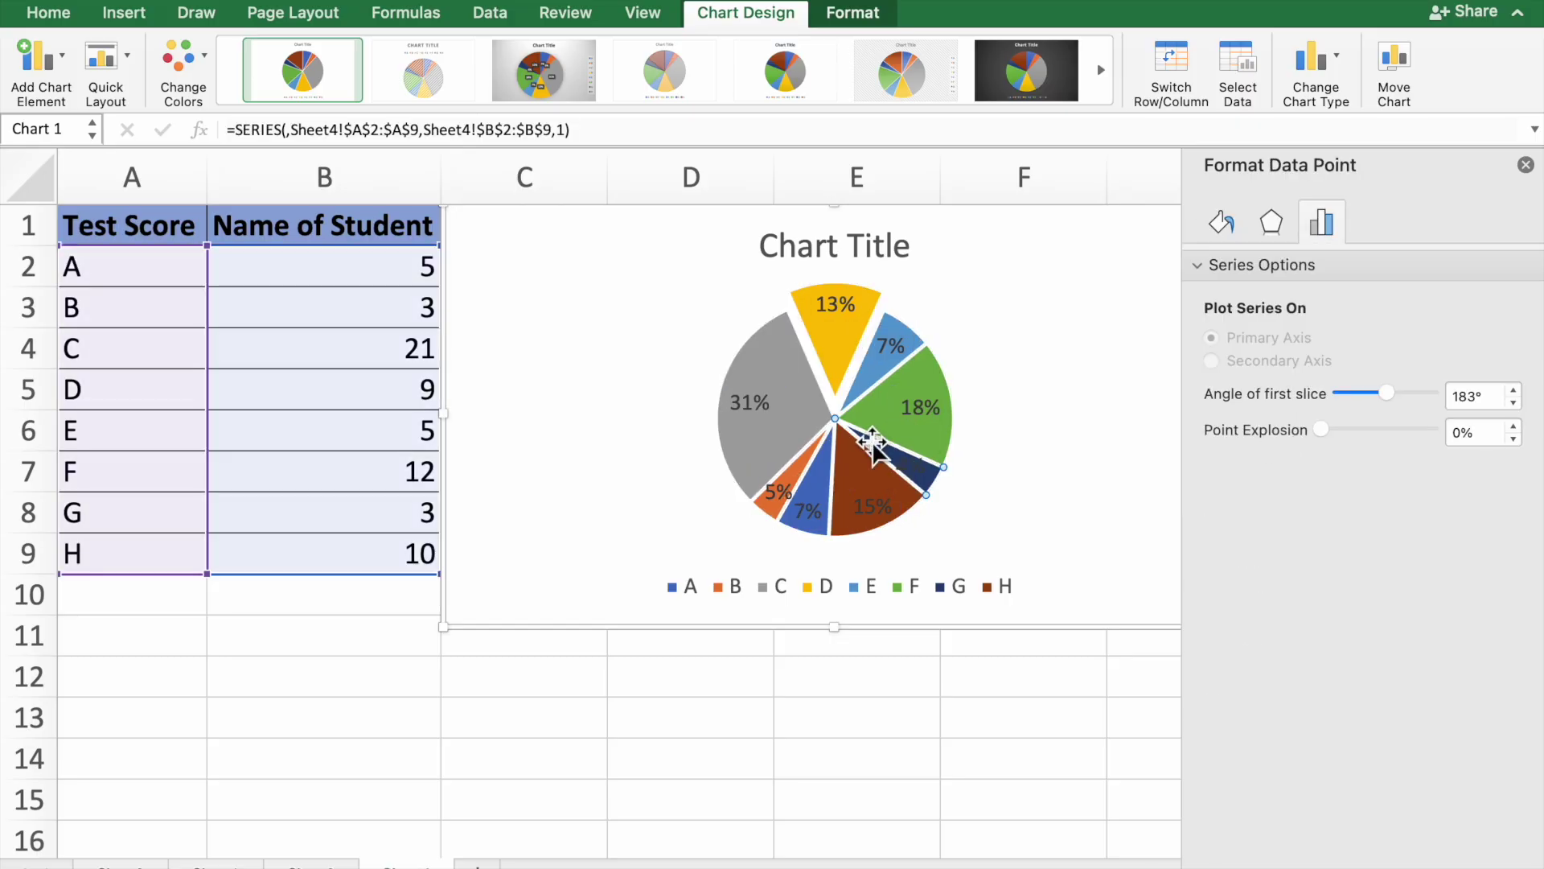
pyautogui.click(842, 16)
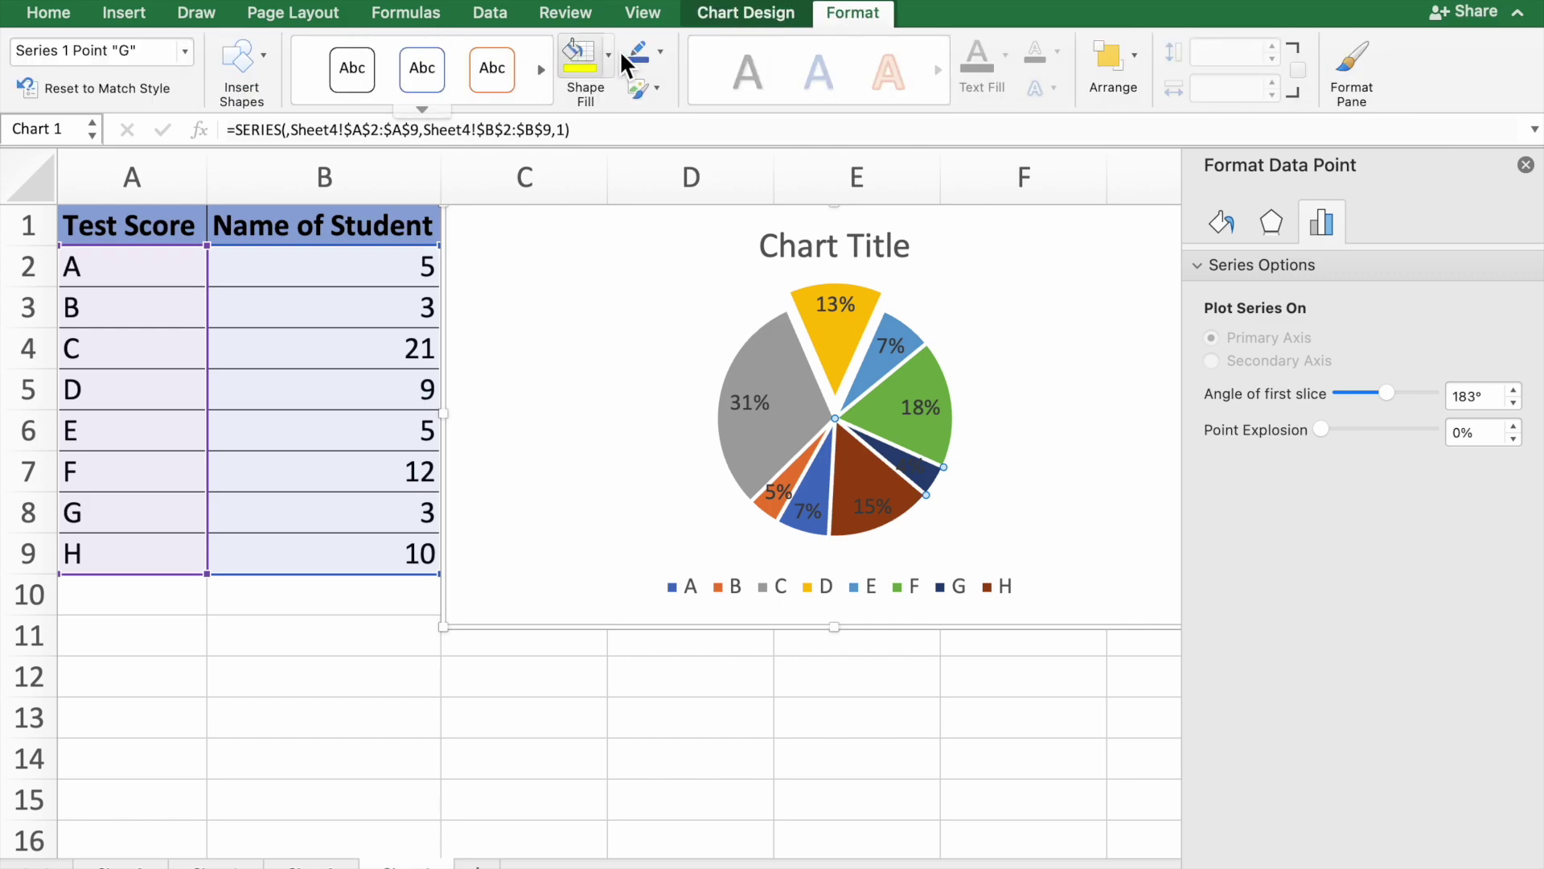
pyautogui.click(583, 69)
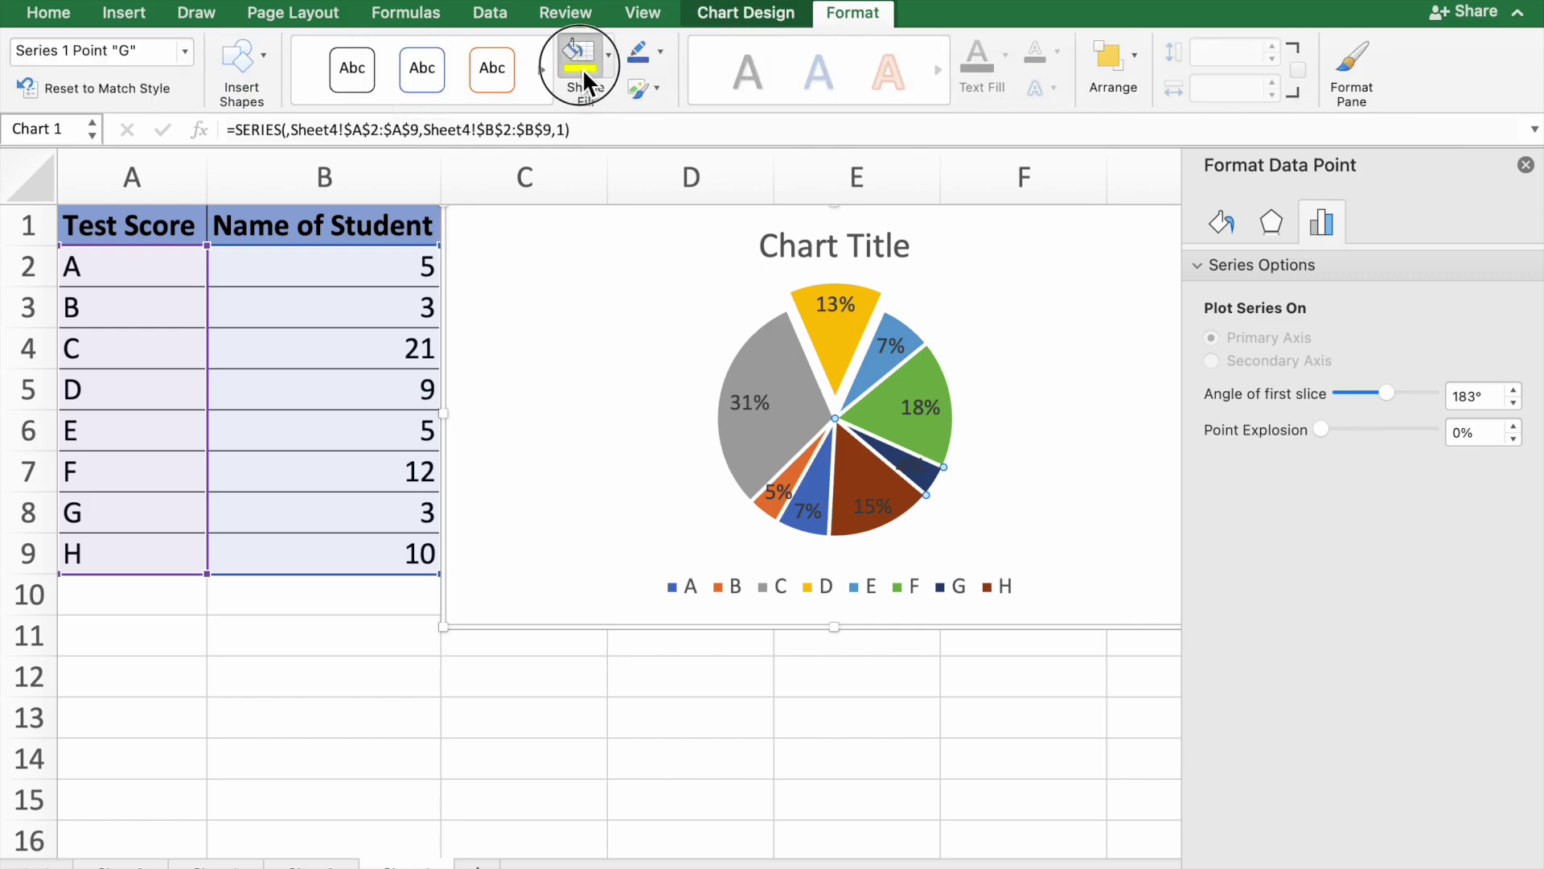
pyautogui.click(1025, 436)
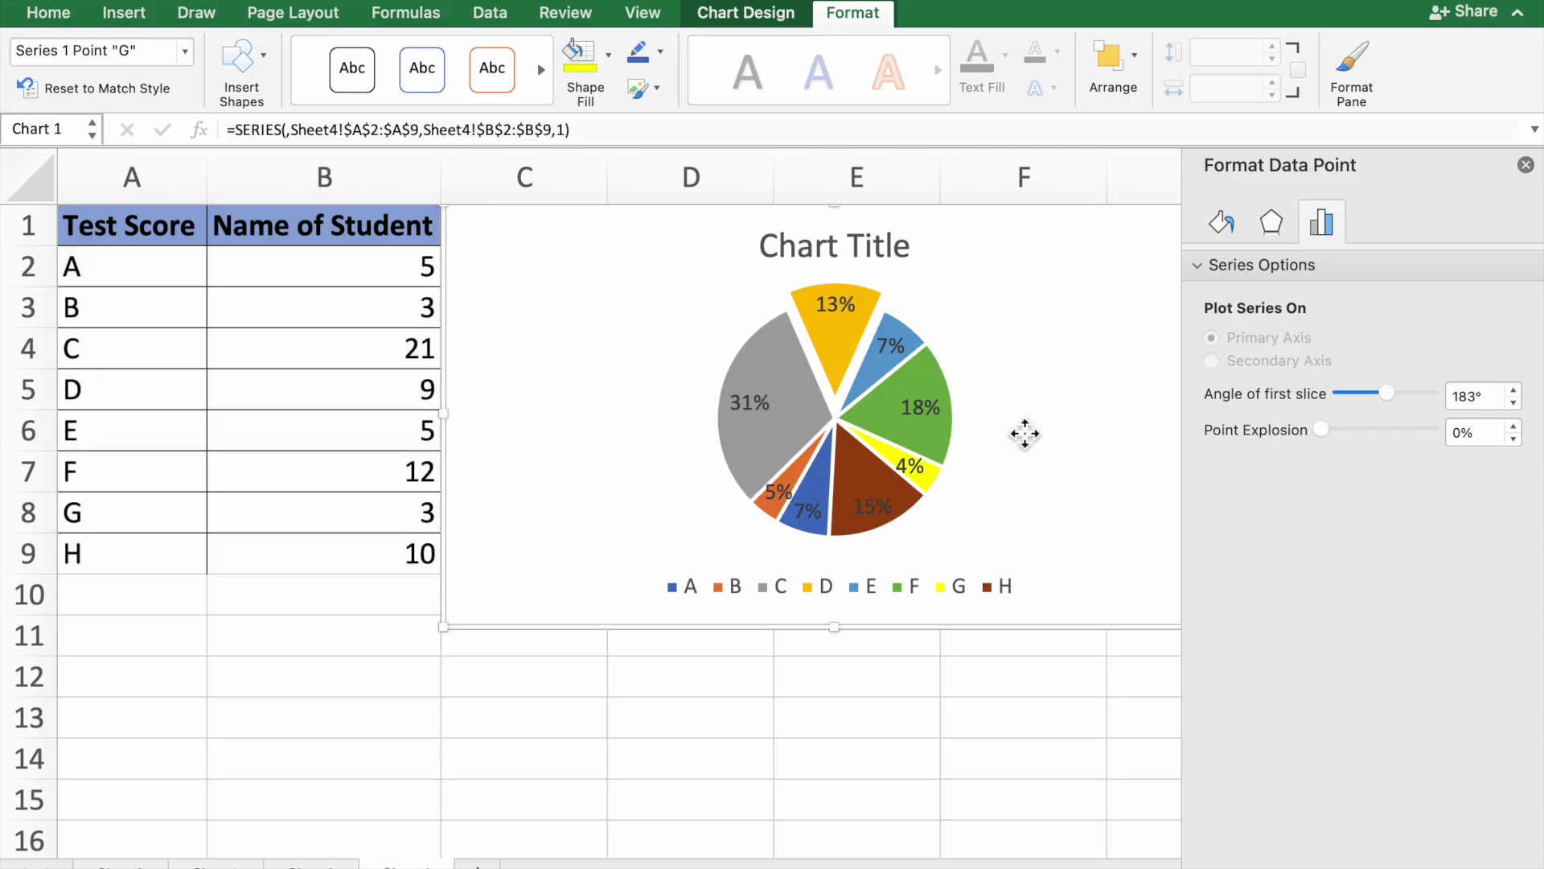